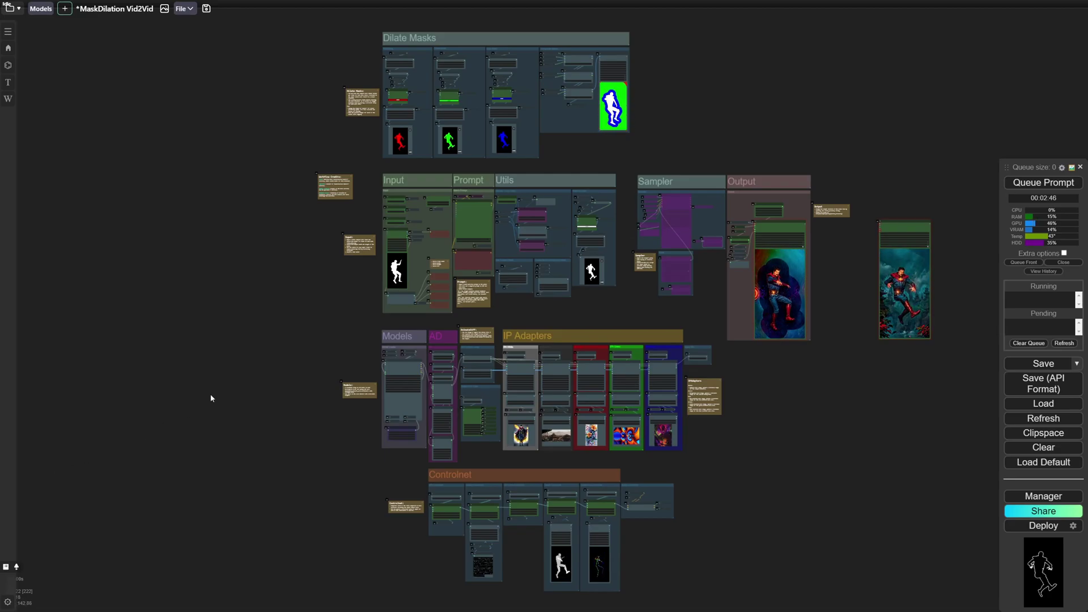
Look over the MaskDilation Vid2Vid workflow and inspect the rendered video in the Output group
scroll(815, 357, up, 5)
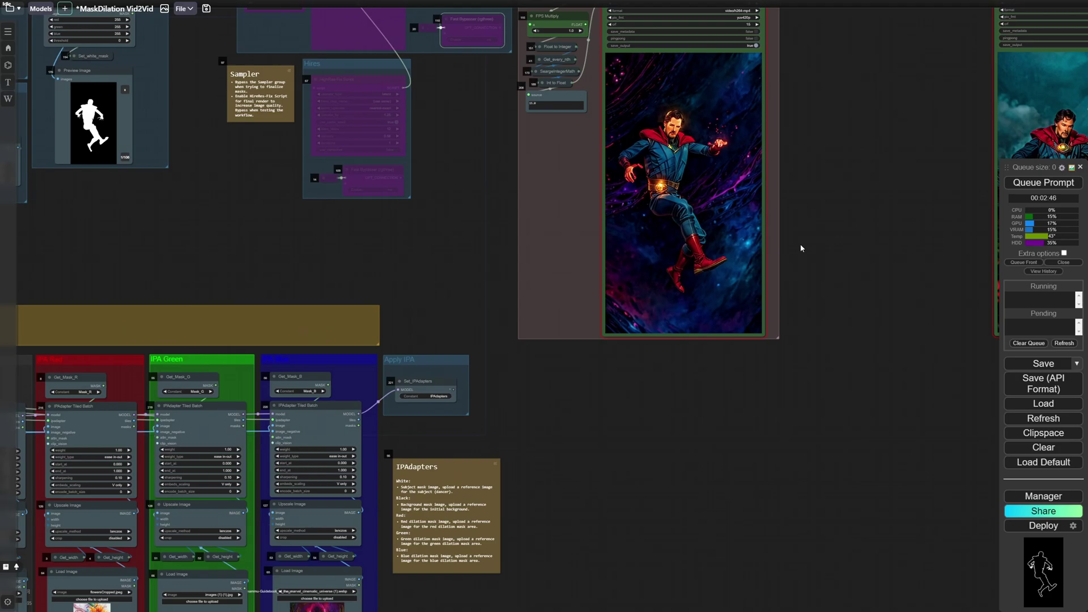
scroll(800, 243, up, 2)
drag(800, 243, 781, 355)
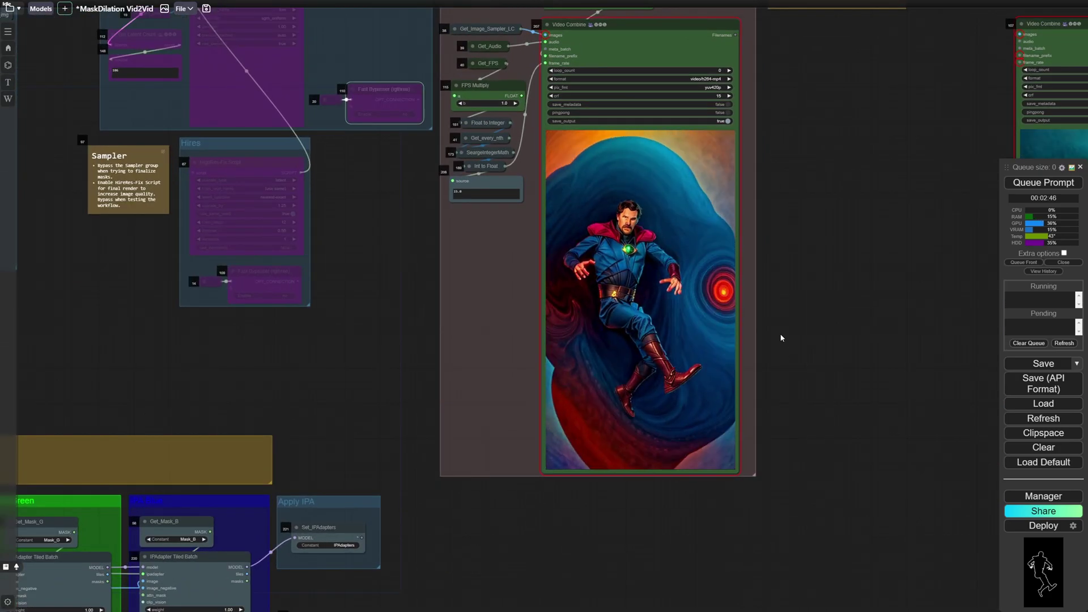
scroll(780, 338, down, 8)
scroll(593, 345, up, 2)
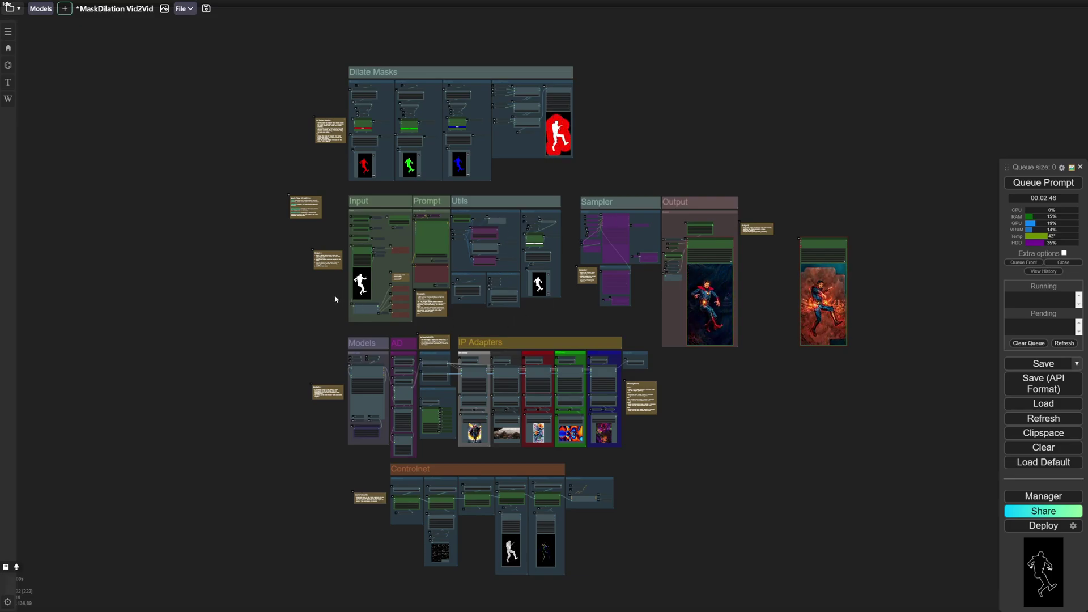
Examine the Input group's size, every_nth and seed settings and the Load Video node with its white subject mask
scroll(335, 295, up, 12)
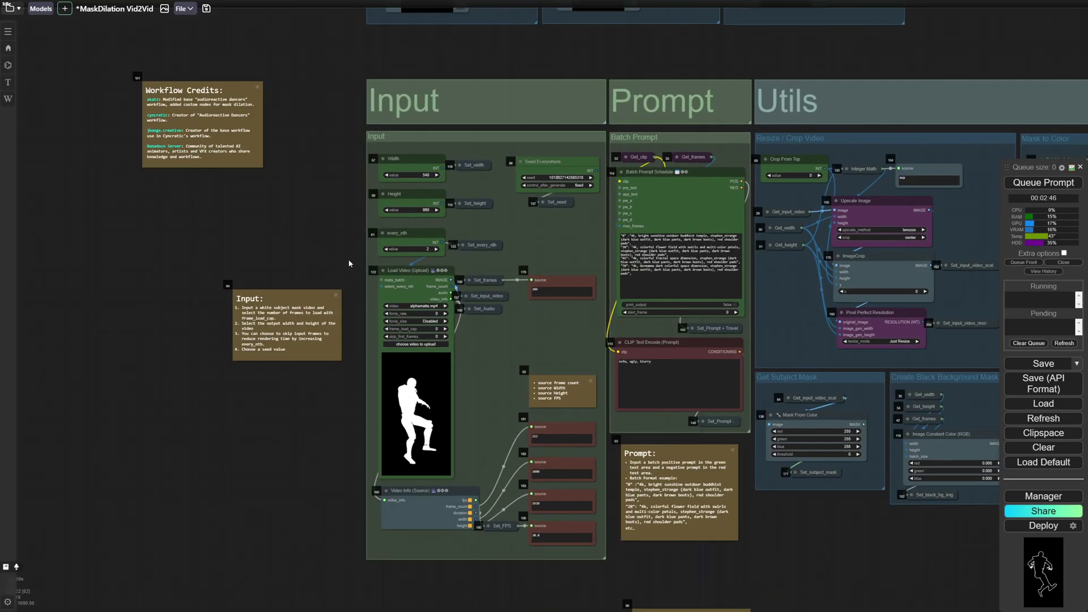
scroll(349, 260, up, 3)
drag(349, 260, 252, 207)
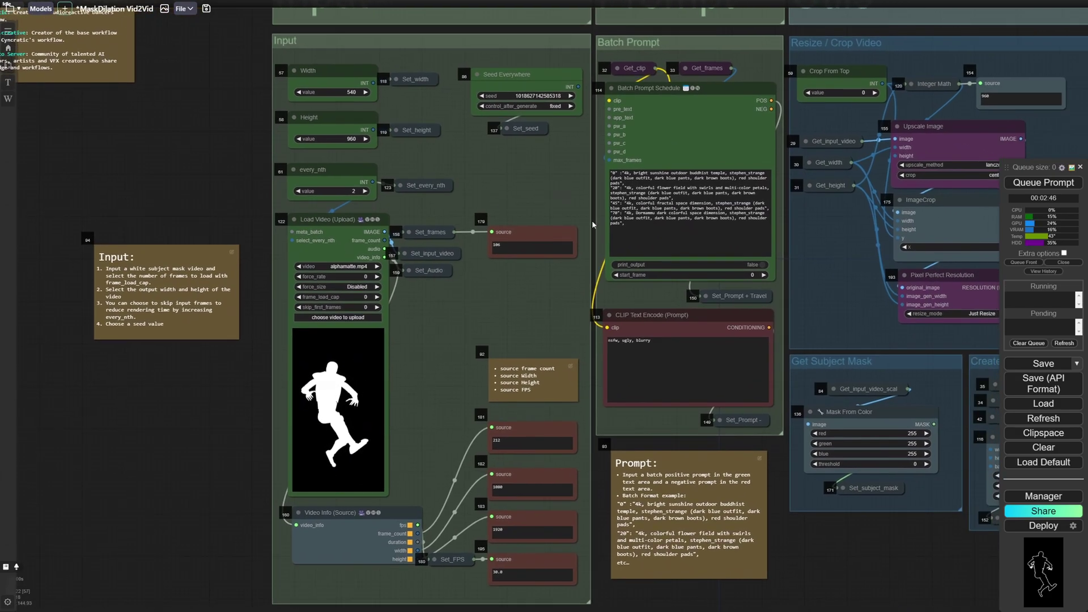
drag(591, 220, 617, 228)
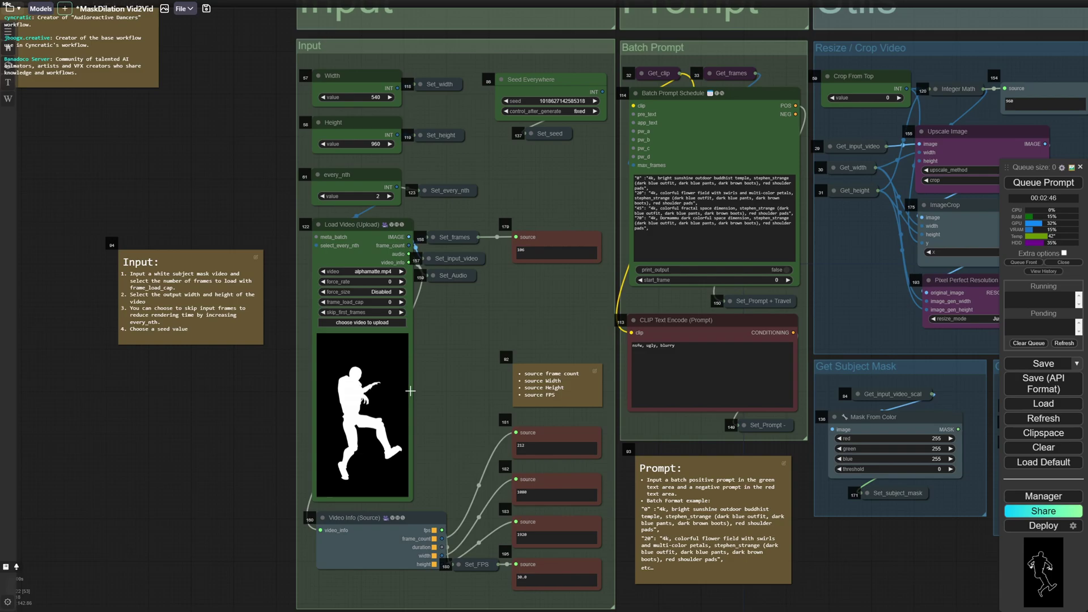
scroll(440, 425, up, 5)
drag(439, 425, 529, 383)
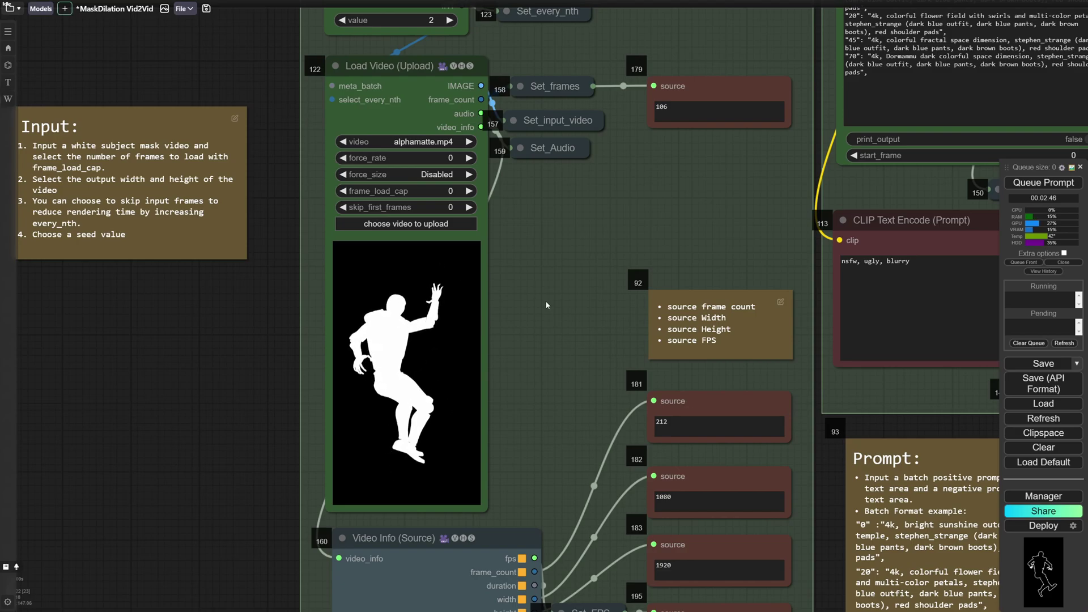
scroll(552, 297, down, 5)
drag(596, 252, 454, 310)
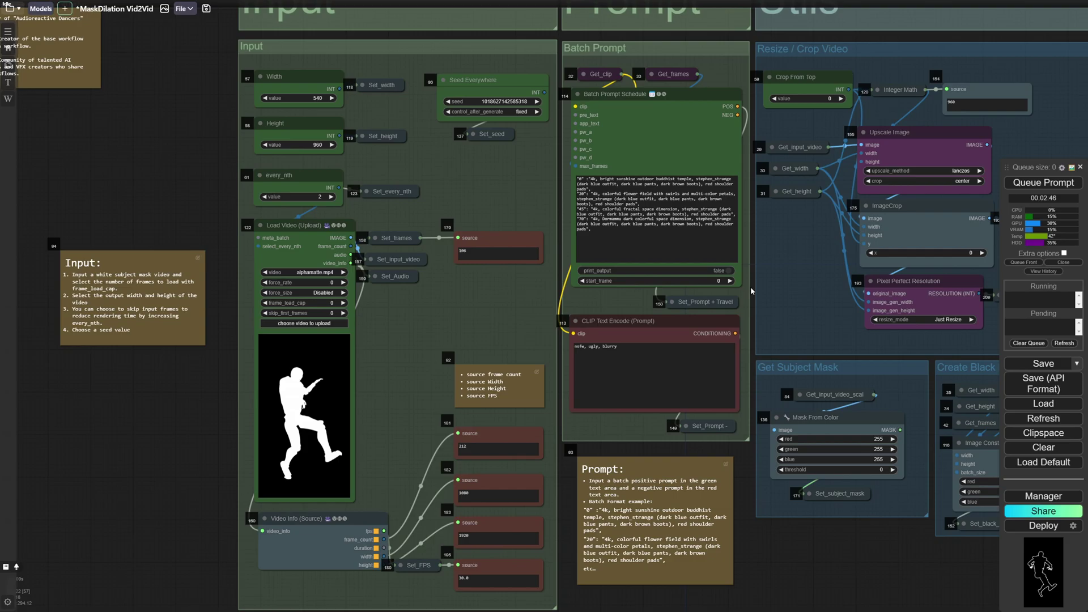
Review the frame-keyed prompts in the Batch Prompt Schedule node and the negative prompt in the CLIP Text Encode node
drag(752, 291, 588, 362)
scroll(524, 340, up, 3)
scroll(524, 342, up, 1)
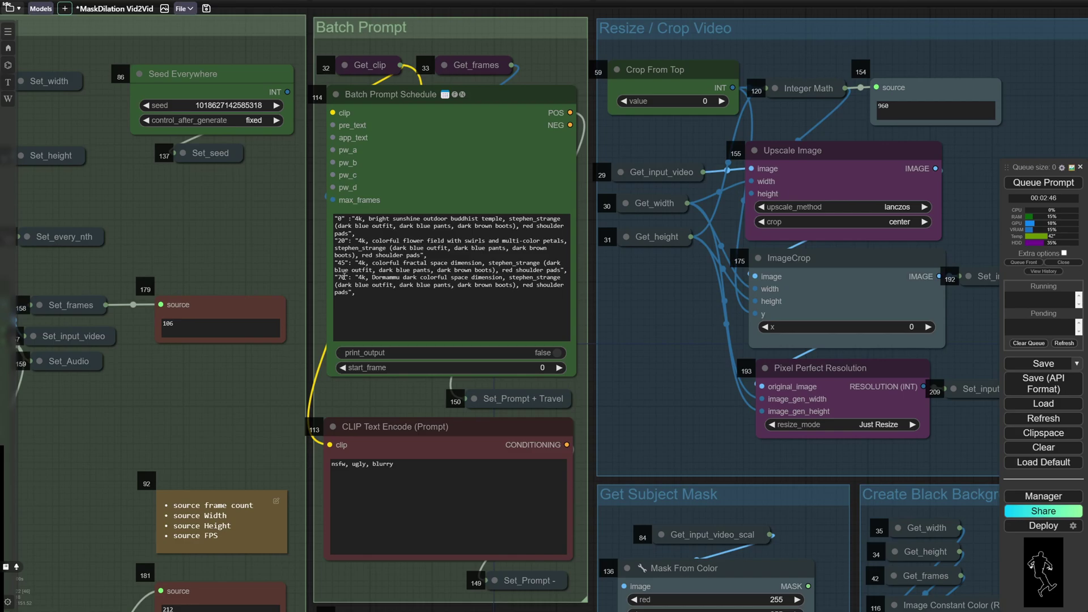
drag(355, 292, 338, 273)
click(382, 298)
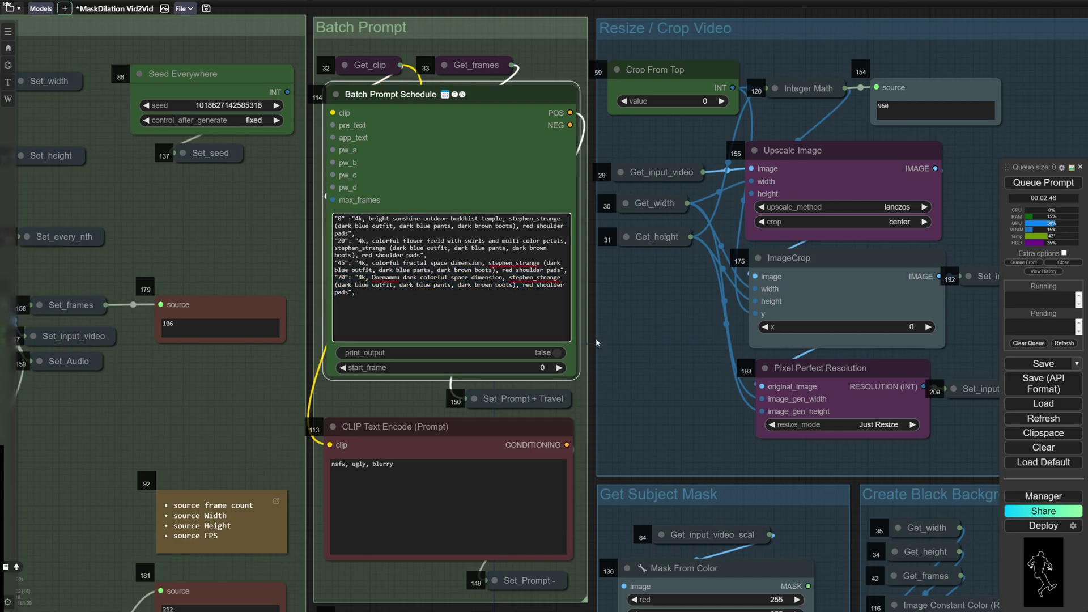
click(596, 339)
drag(596, 339, 576, 247)
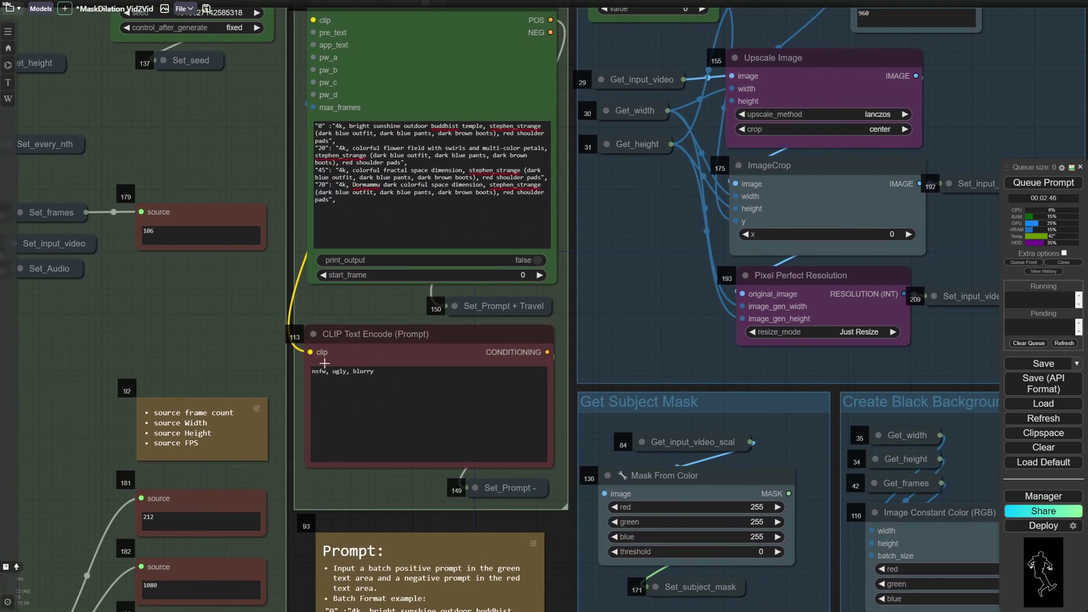
Examine the Utils group's nodes for resizing the video, extracting the subject mask, creating the black background and coloring the mask
scroll(559, 318, down, 5)
drag(573, 298, 289, 367)
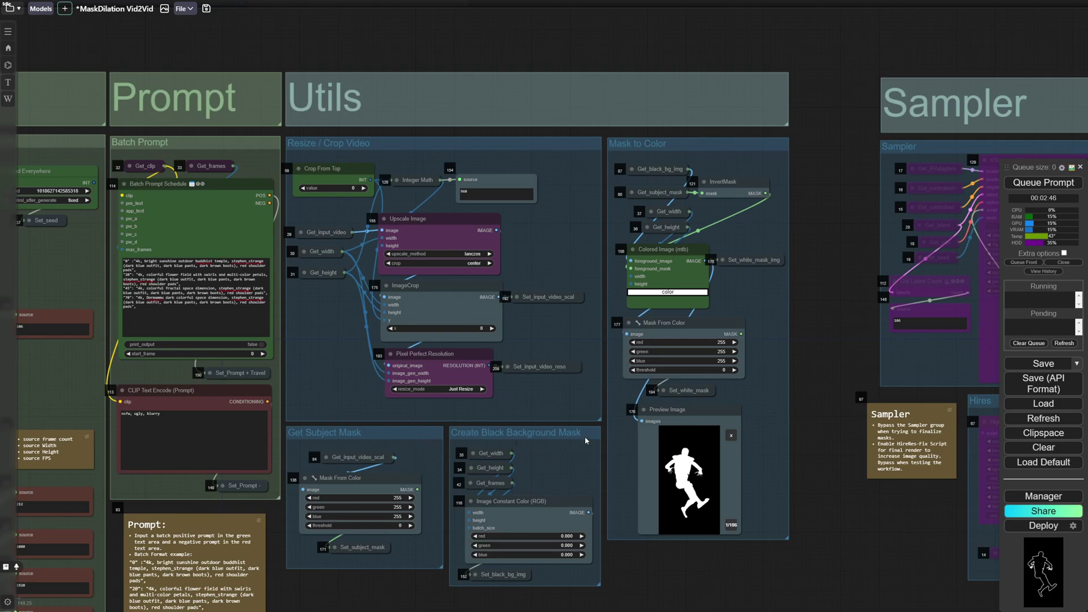
drag(576, 446, 420, 401)
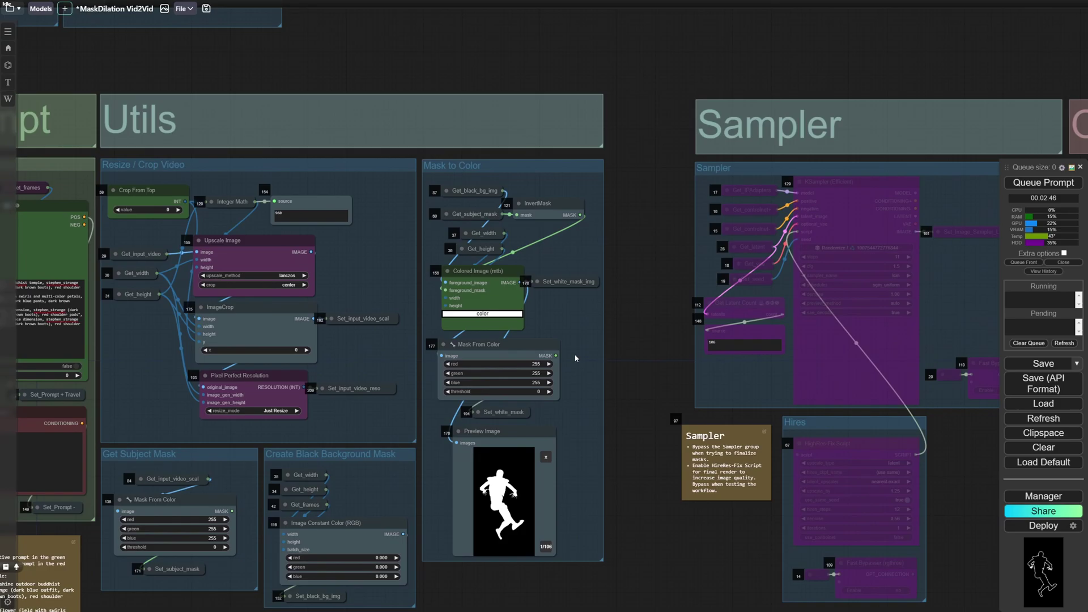
drag(575, 358, 630, 349)
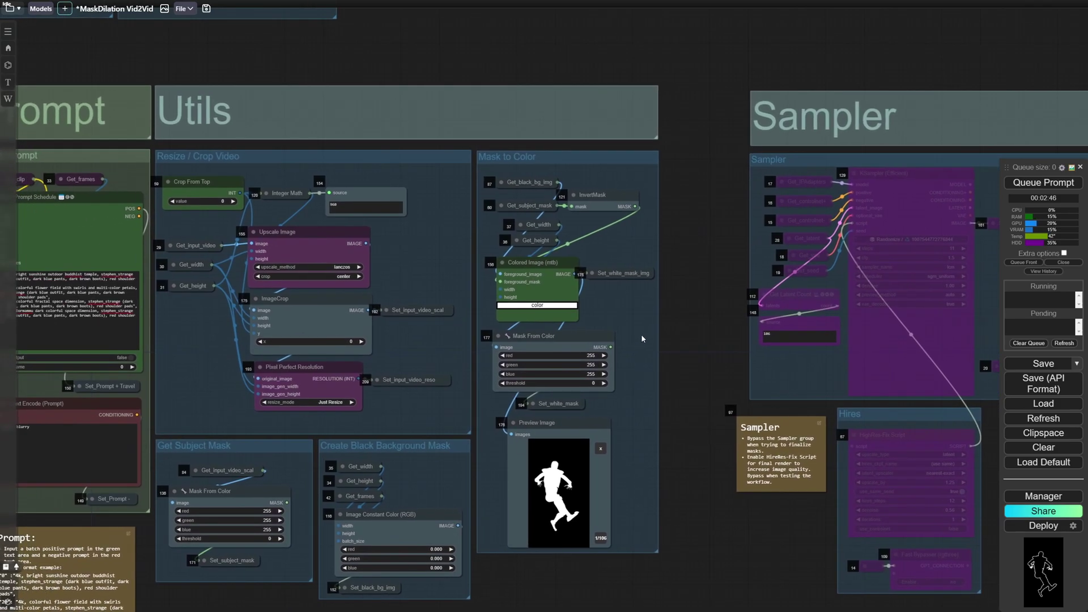
scroll(642, 338, down, 2)
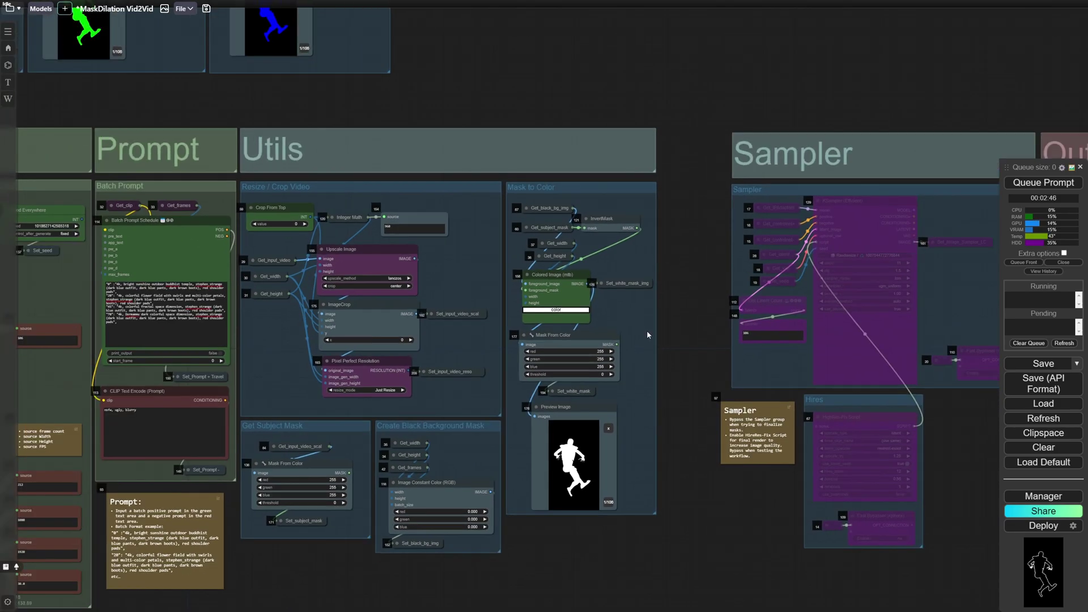
Read the Dilate Masks note and survey the Red Mask, Green Mask and Blue Mask groups
drag(439, 174, 685, 252)
scroll(453, 212, down, 2)
drag(405, 226, 587, 405)
scroll(339, 212, up, 3)
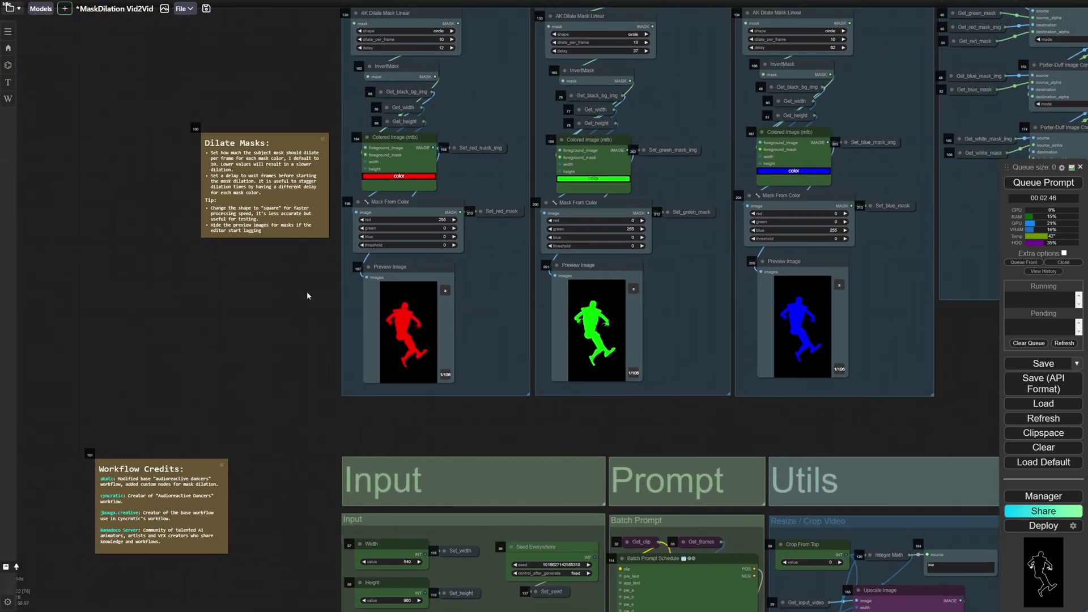
drag(307, 289, 251, 395)
scroll(277, 364, up, 2)
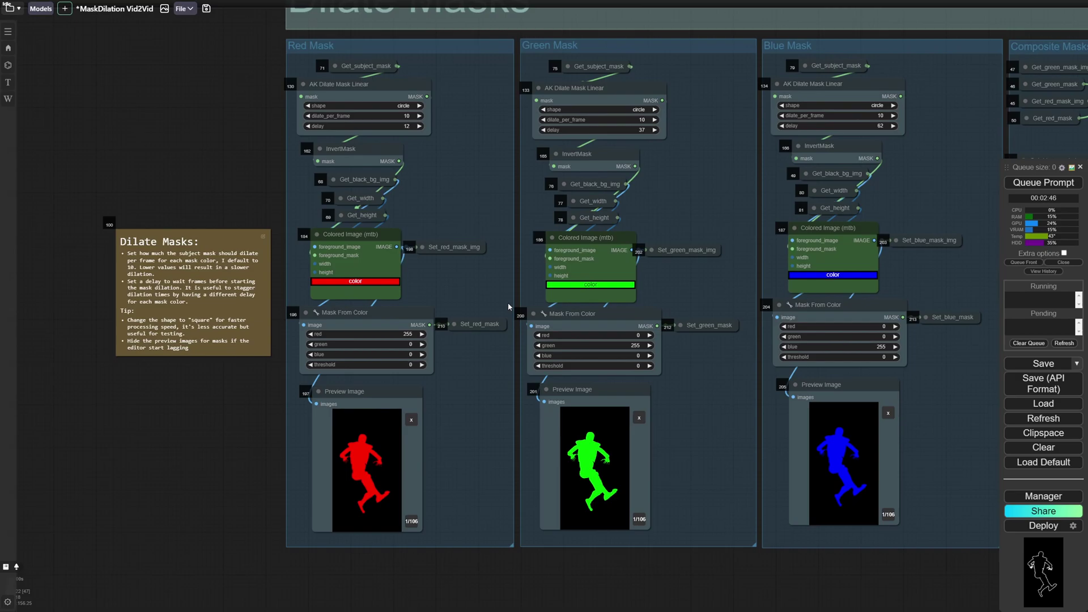
Inspect the Composite Masks group and its combined preview video of the dilated color masks
scroll(497, 303, down, 2)
drag(518, 287, 85, 293)
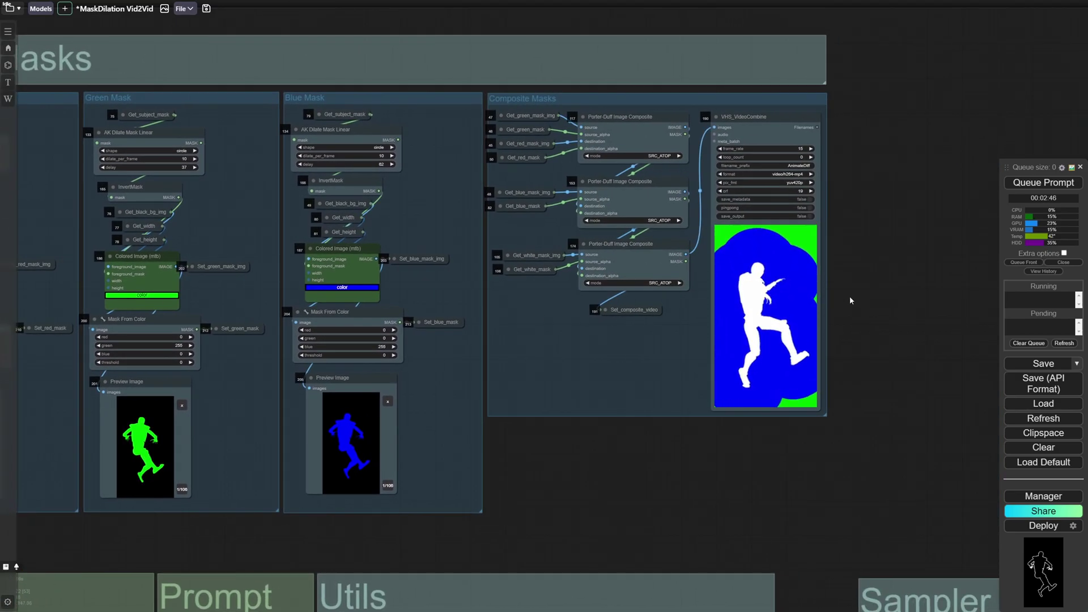
scroll(849, 297, up, 1)
drag(849, 297, 686, 278)
scroll(685, 274, up, 1)
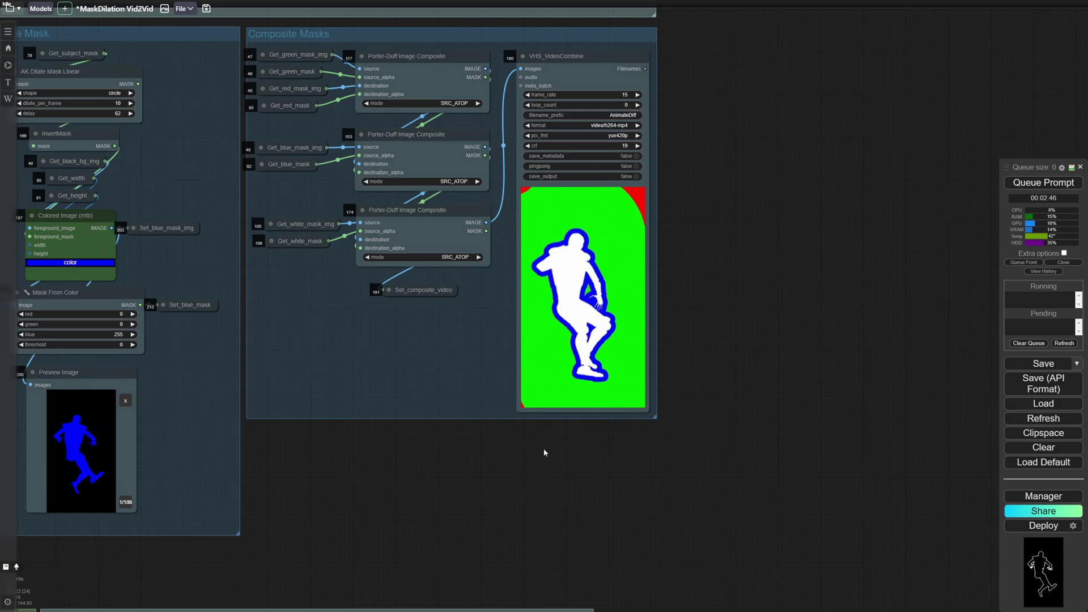
scroll(417, 448, down, 3)
scroll(366, 453, down, 1)
Inspect the Red Mask's AK Dilate Mask Linear node and view its shape options without changing the selection
drag(366, 454, 848, 395)
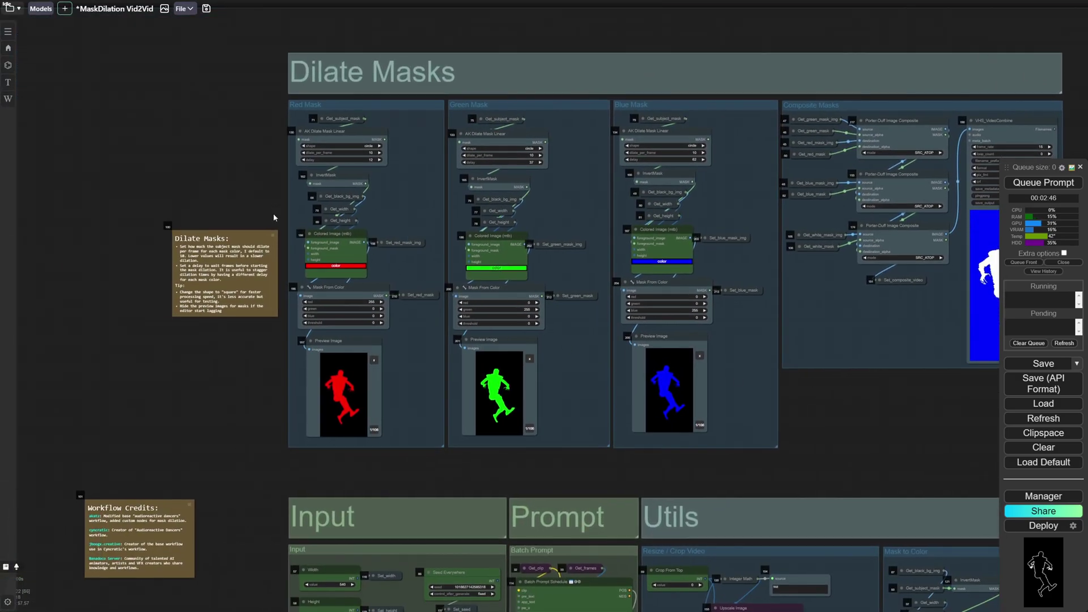
scroll(277, 235, up, 5)
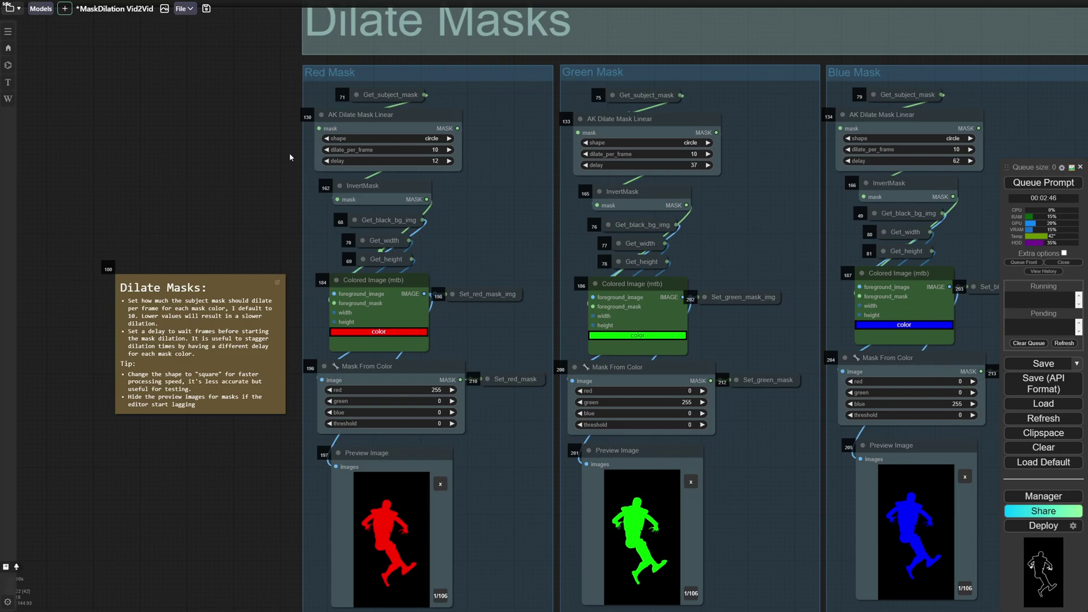
scroll(289, 152, up, 3)
drag(296, 142, 211, 229)
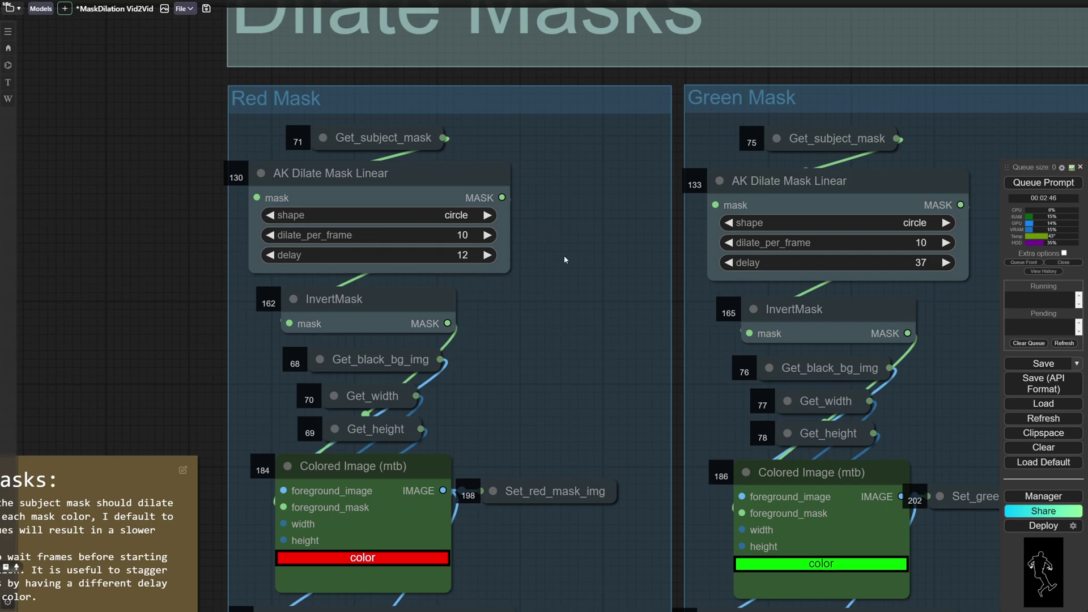
click(430, 216)
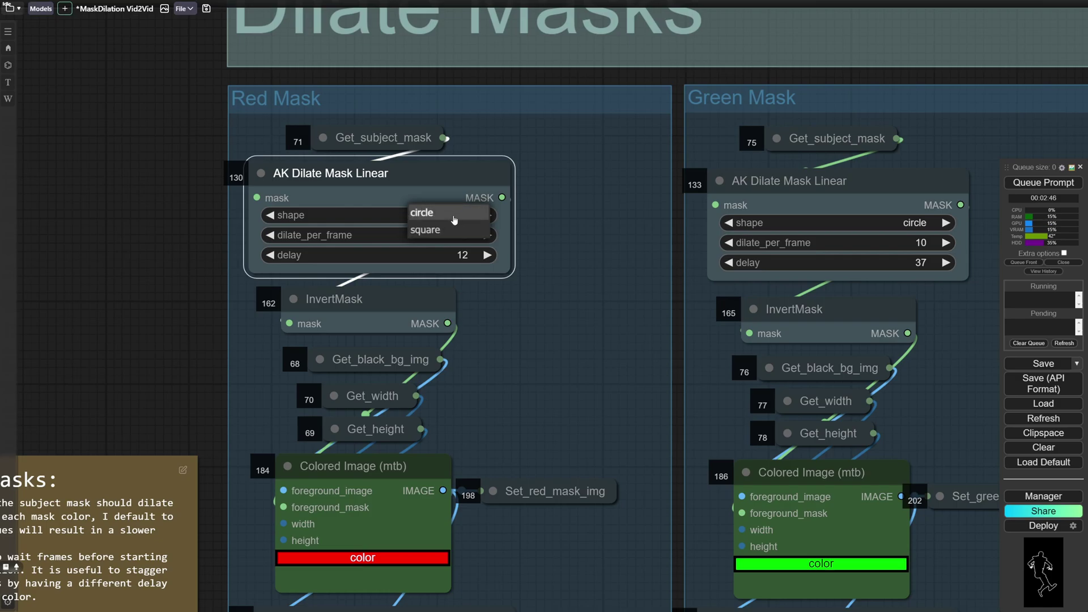
click(551, 230)
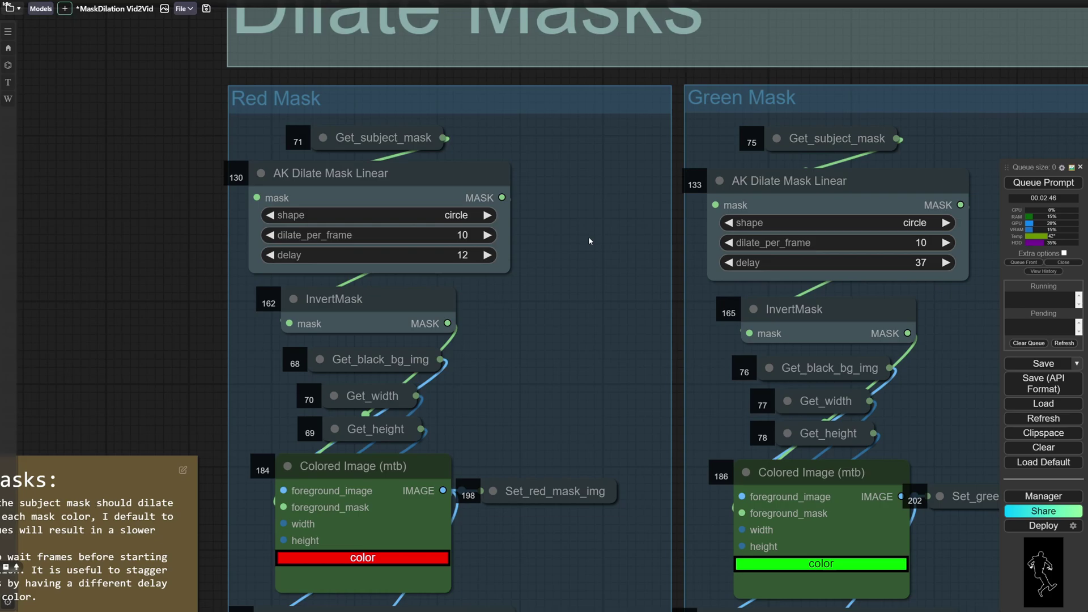
Check the square alternative among the Red Mask's dilation shapes, keeping circle selected
scroll(589, 238, down, 4)
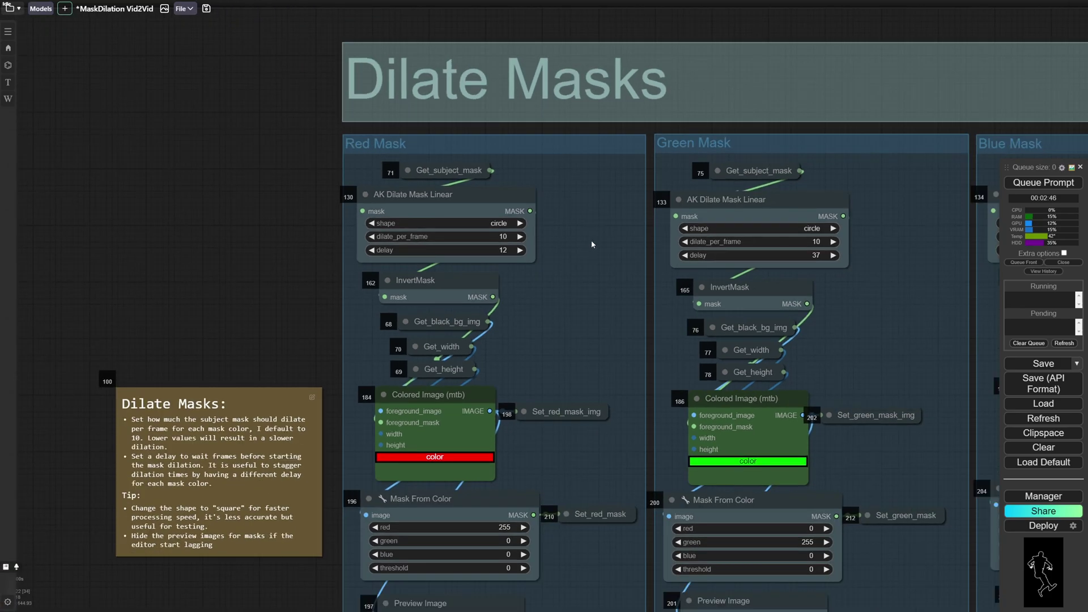
scroll(599, 270, down, 2)
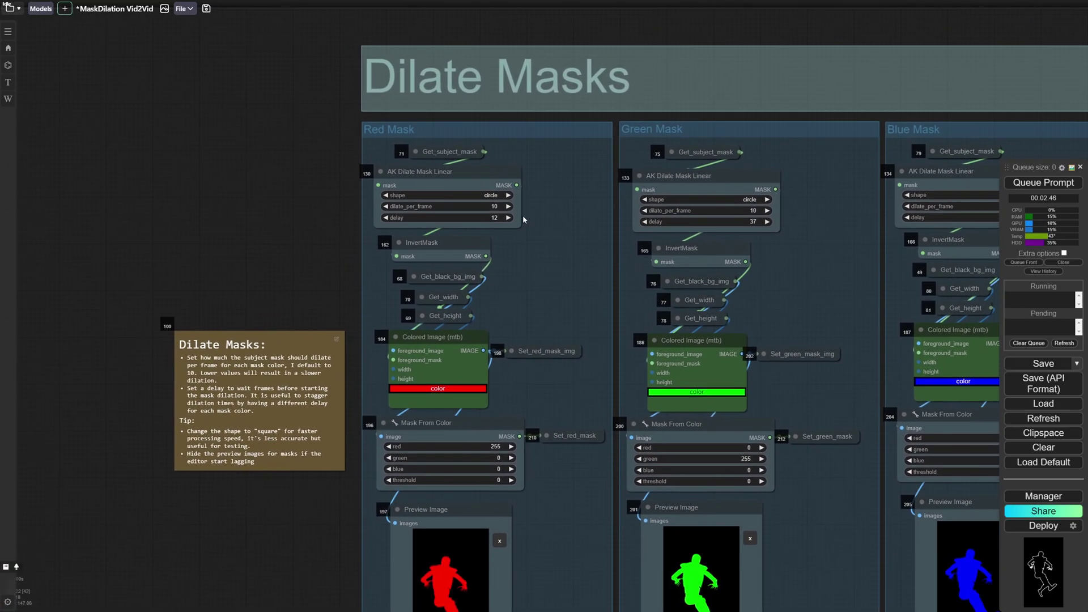
scroll(529, 213, up, 2)
click(461, 189)
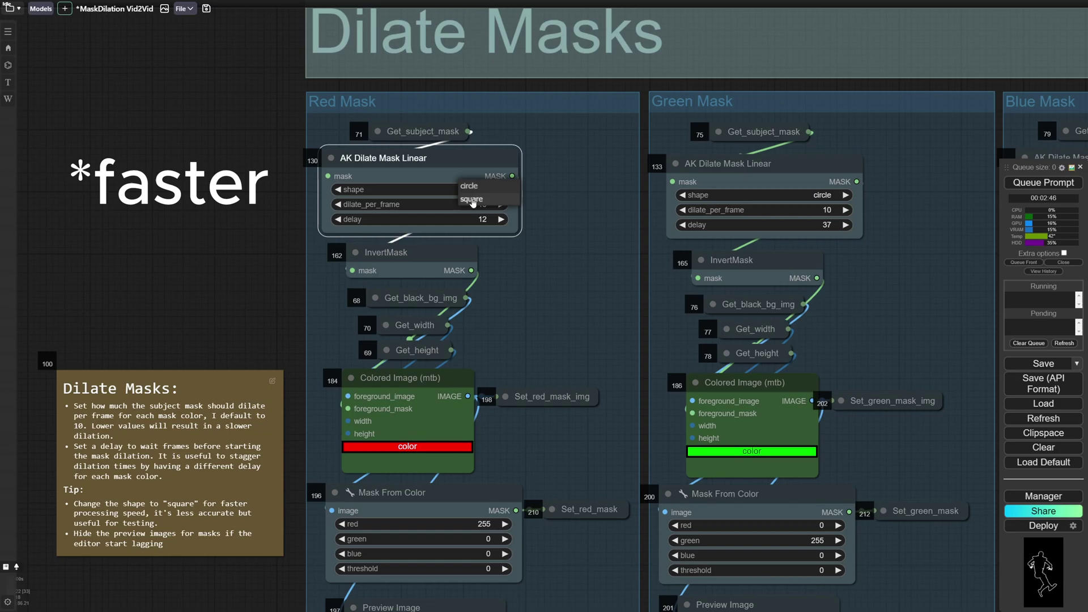
click(500, 198)
Compare the rendered video in the Output group with the separate Video Combine result outside the group
scroll(602, 248, down, 5)
drag(602, 247, 340, 218)
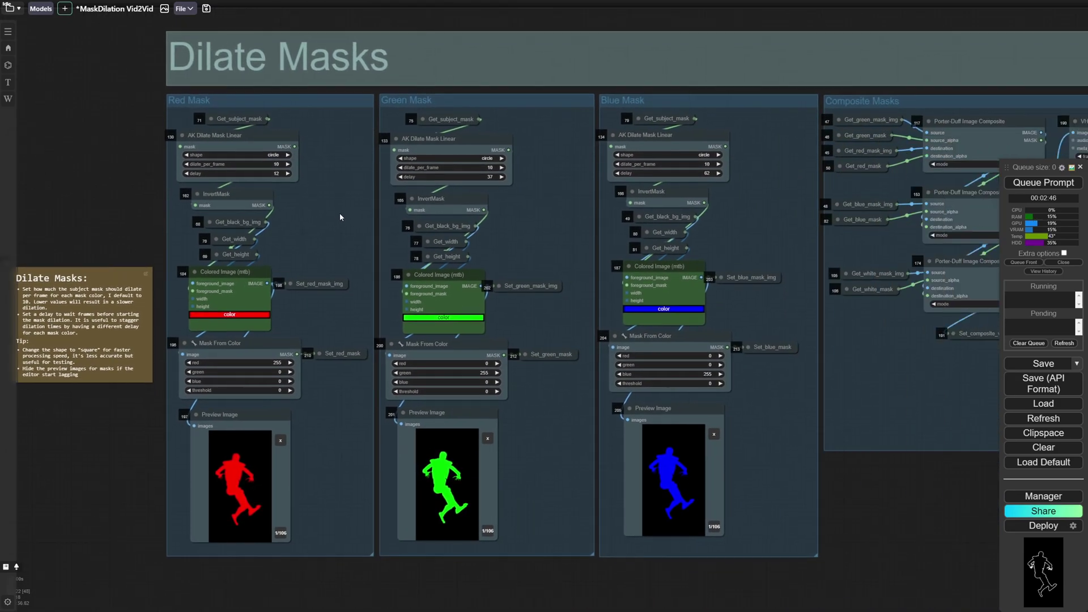
scroll(739, 334, down, 5)
scroll(754, 369, up, 1)
drag(754, 369, 207, 257)
drag(617, 342, 202, 85)
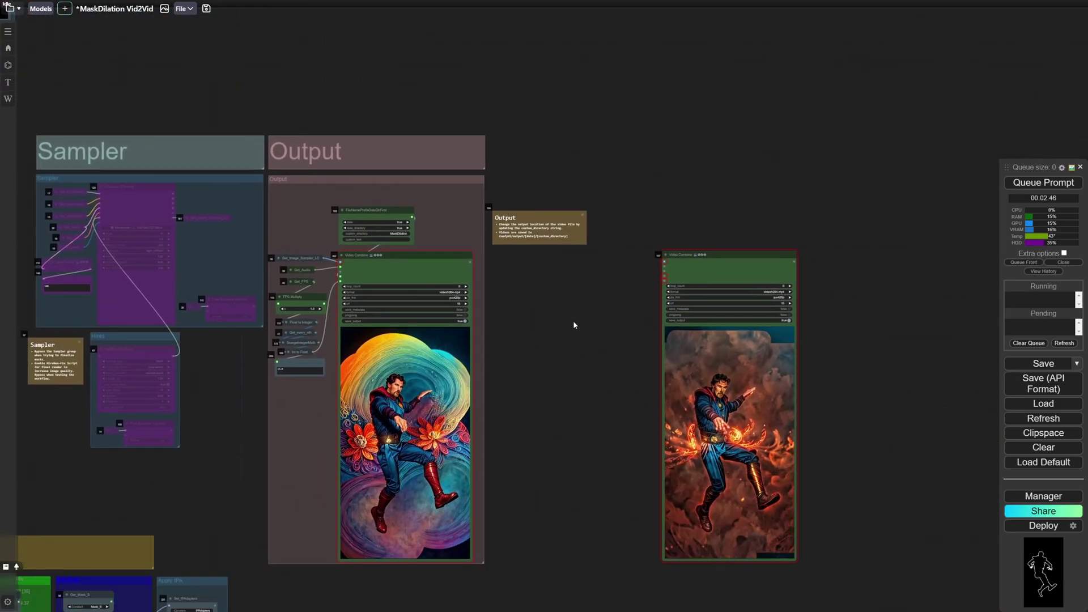
drag(584, 358, 487, 241)
scroll(487, 240, up, 3)
scroll(488, 246, up, 2)
drag(491, 284, 427, 268)
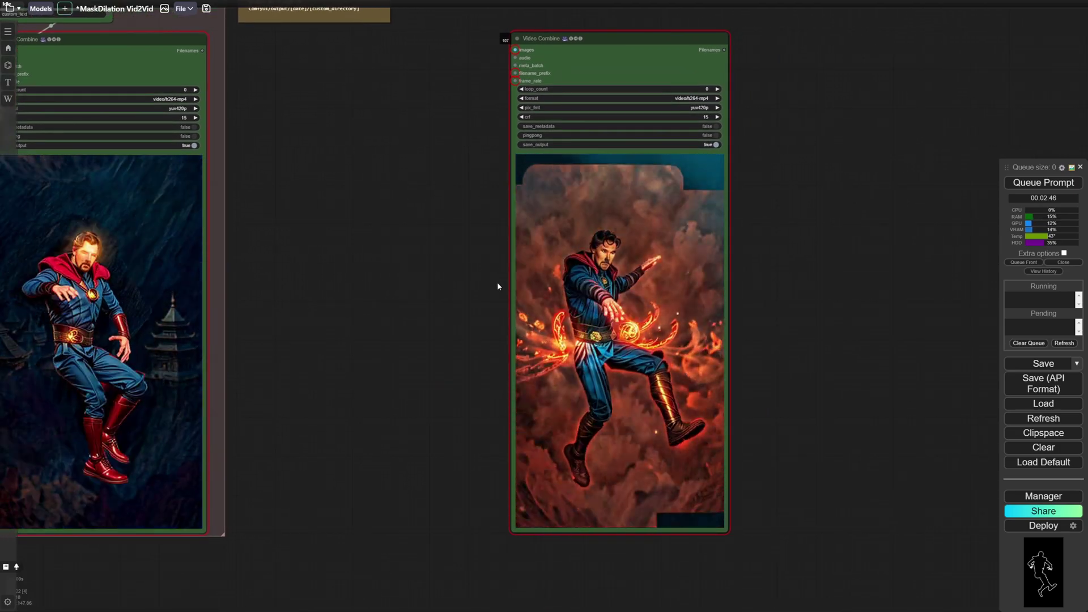
scroll(407, 267, down, 1)
drag(406, 263, 570, 275)
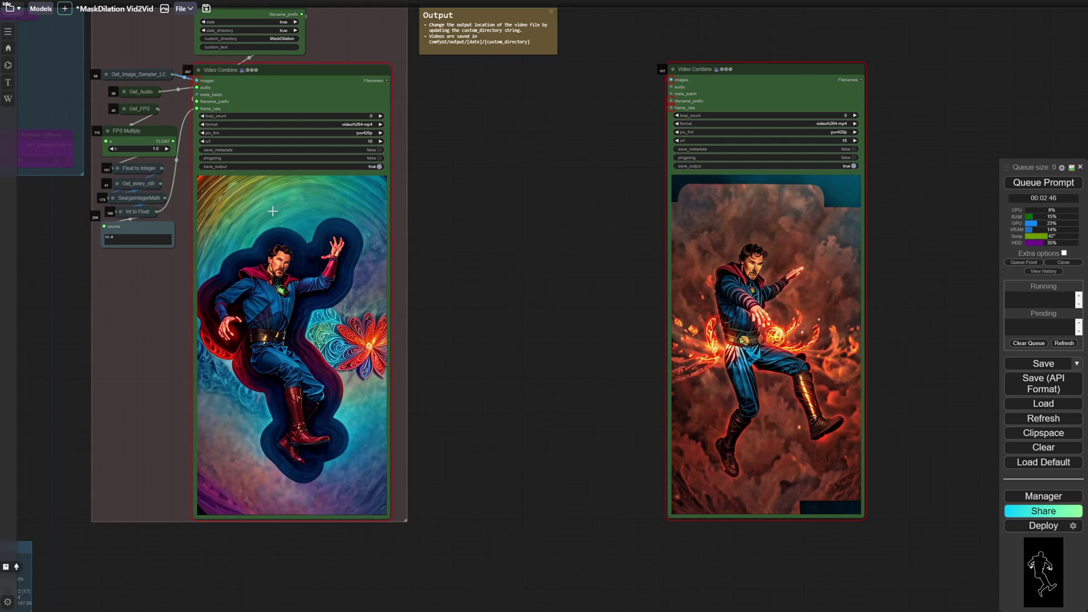
Return to the Dilate Masks section and examine the Red Mask's dilate_per_frame and delay settings
scroll(409, 243, down, 3)
drag(425, 239, 507, 234)
scroll(189, 246, down, 3)
drag(206, 246, 581, 407)
drag(331, 220, 750, 432)
scroll(261, 198, up, 8)
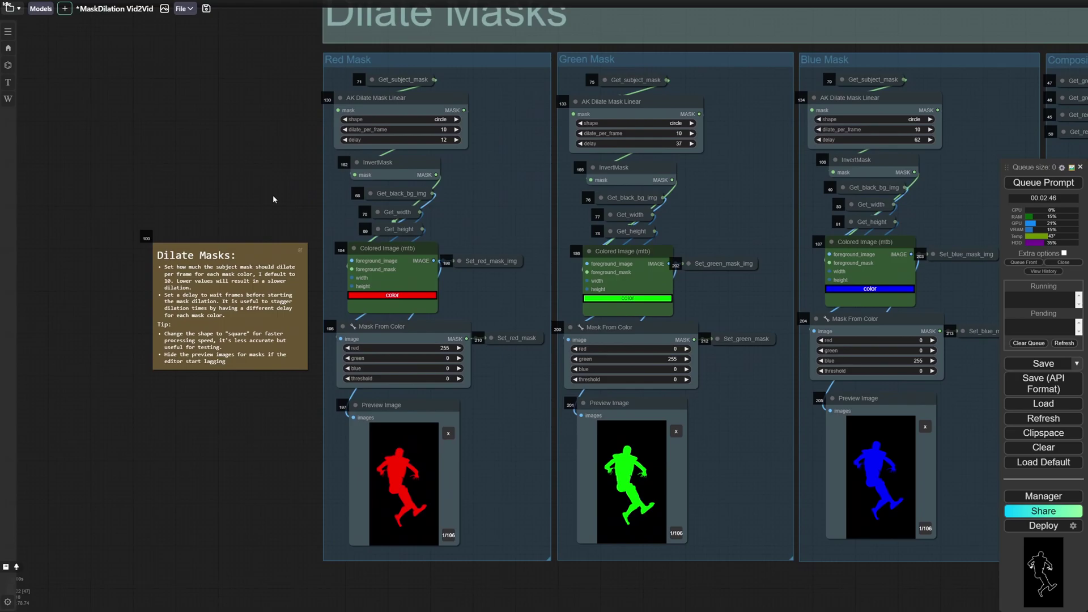
scroll(306, 148, up, 6)
drag(294, 144, 201, 221)
scroll(202, 220, up, 2)
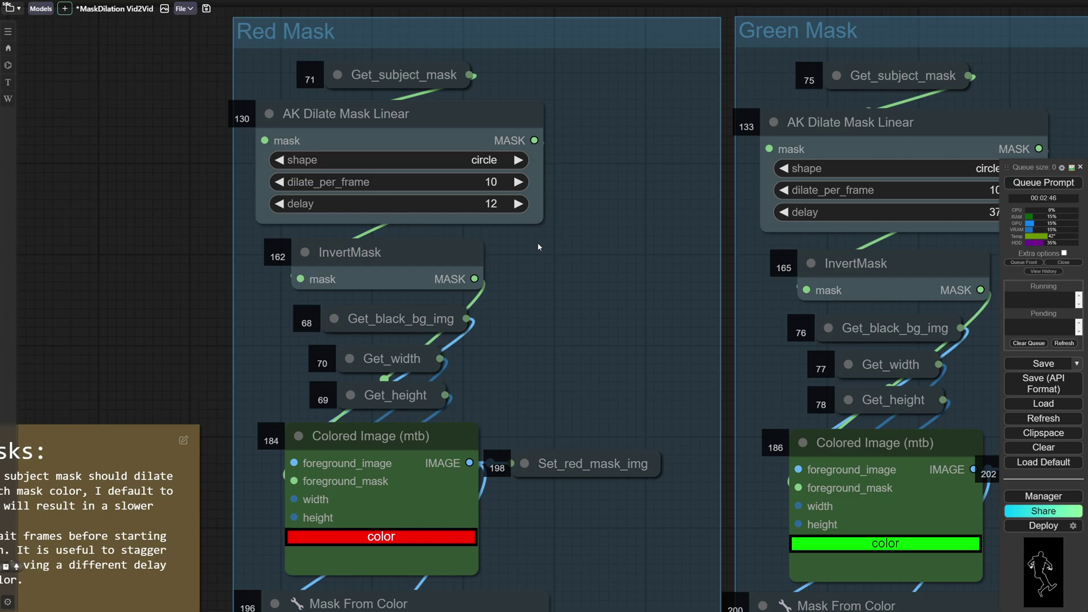
Advance through the Red Mask's preview frames to inspect how the red dilation spreads
scroll(537, 243, down, 5)
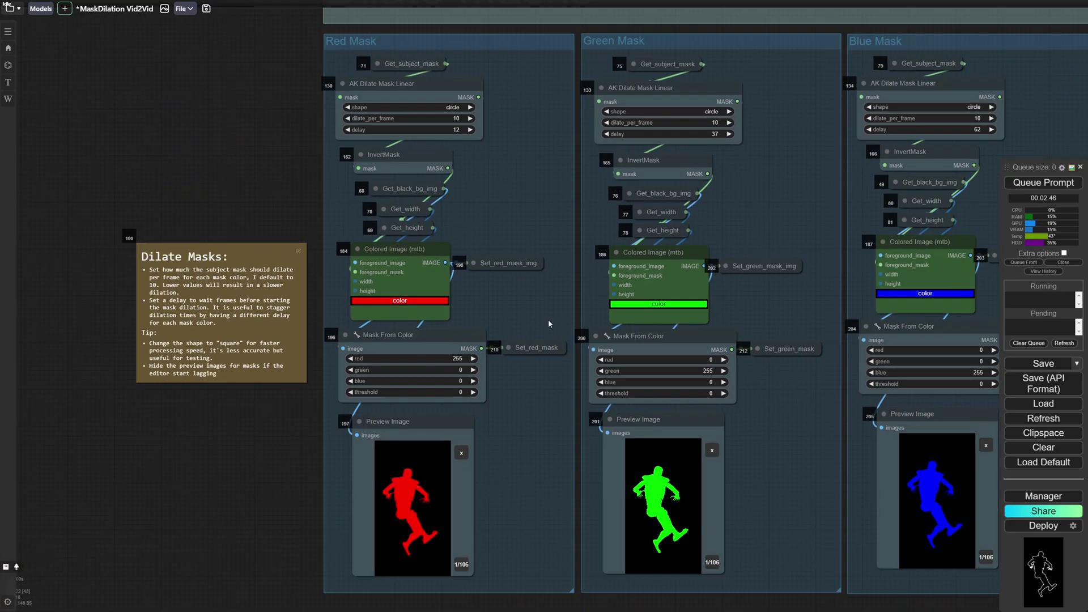
drag(522, 483, 519, 383)
scroll(520, 383, up, 6)
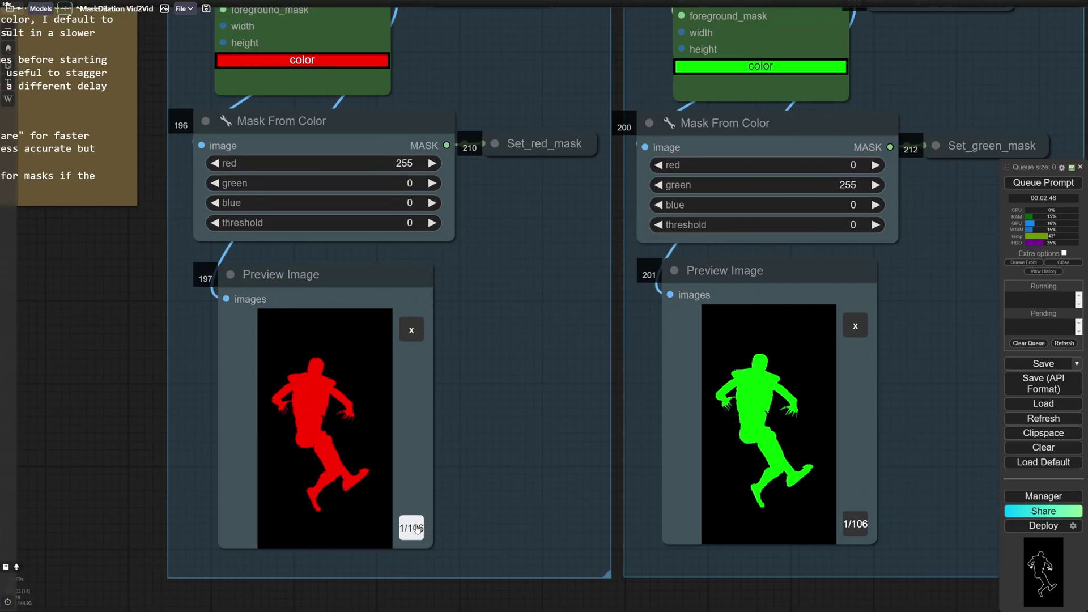
click(414, 534)
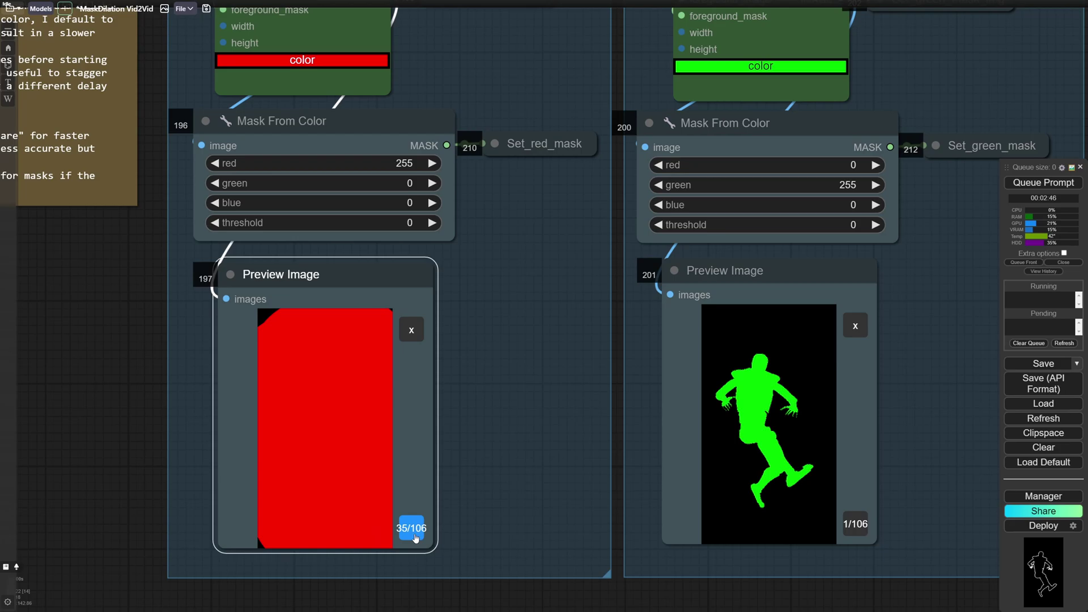
Compare the dilation delay settings across the Red, Green and Blue Mask groups
scroll(546, 481, down, 8)
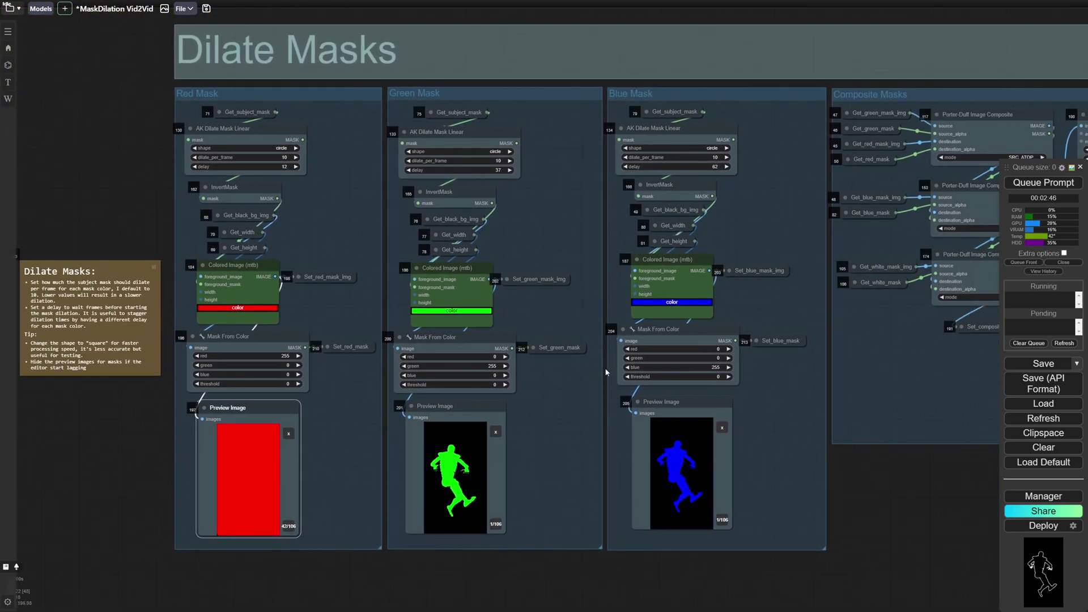
drag(613, 267, 562, 291)
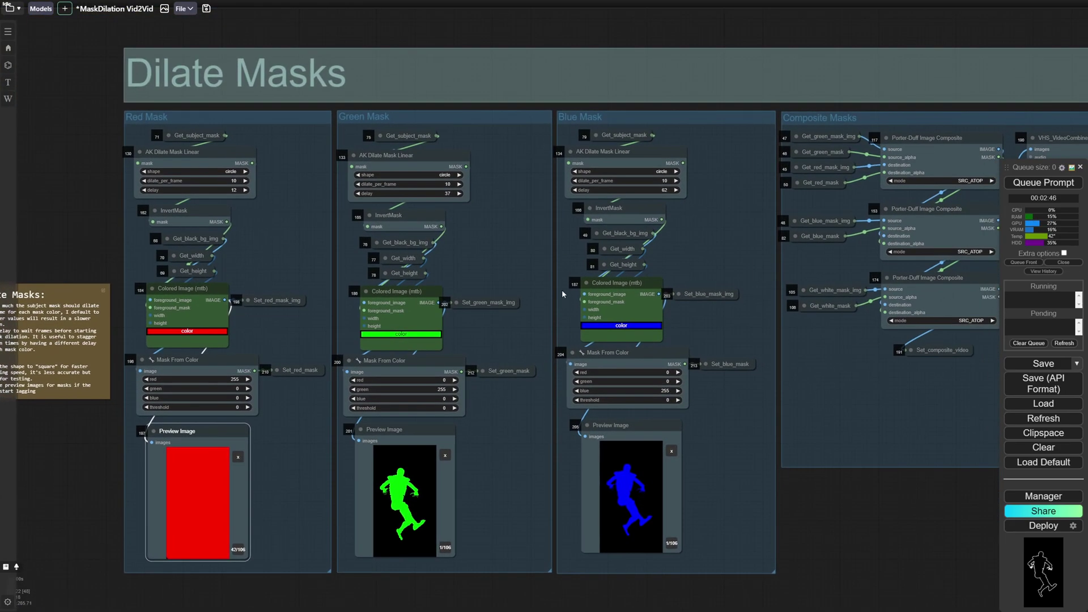
drag(739, 319, 678, 300)
scroll(386, 166, up, 4)
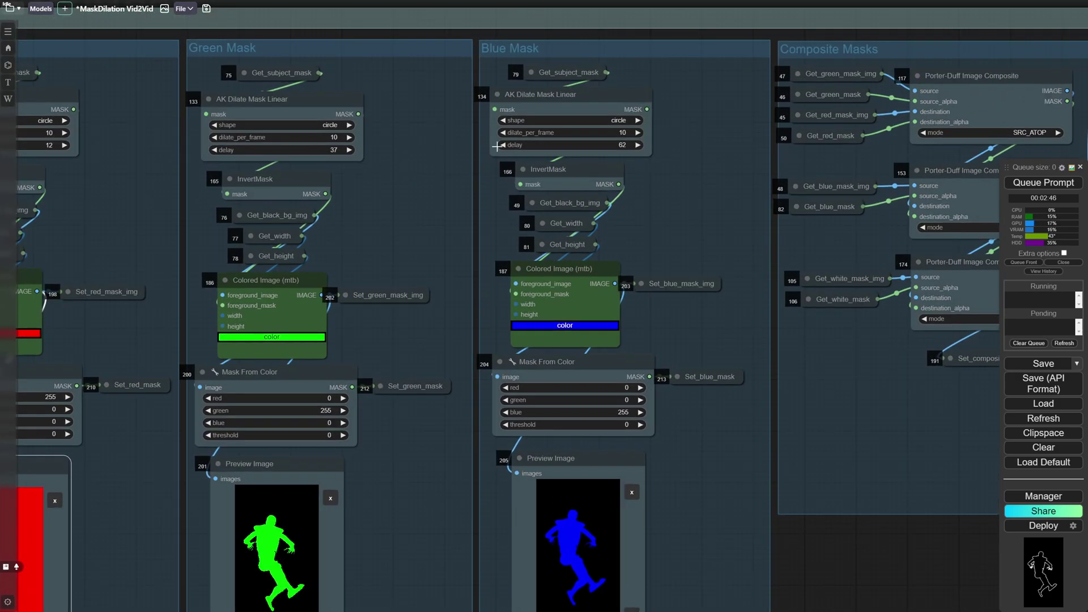
scroll(780, 325, down, 2)
drag(783, 341, 735, 261)
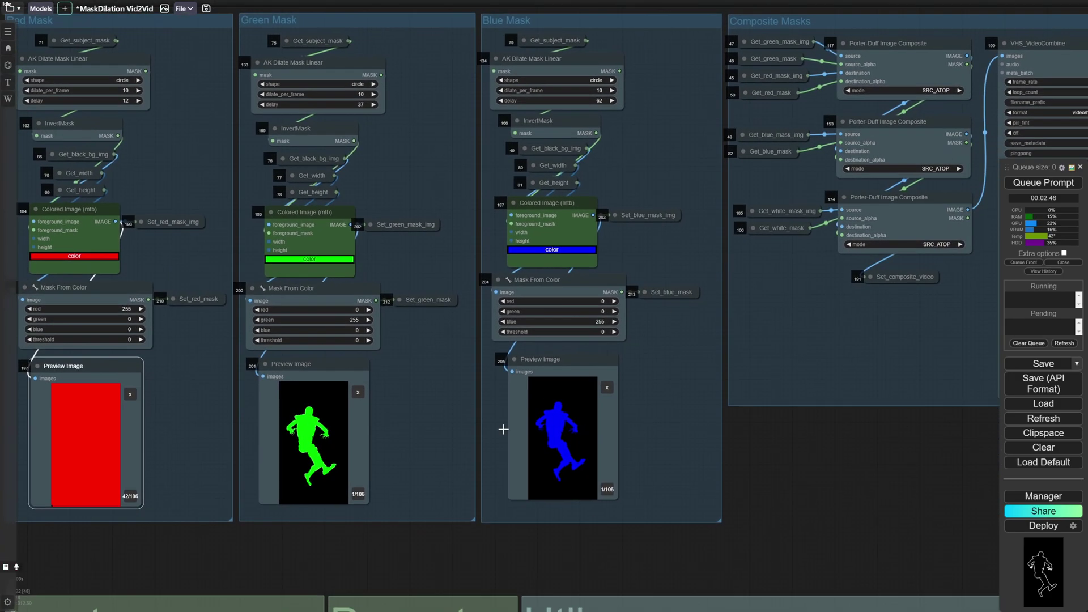
Advance the Green Mask's preview by several frames to check its dilation
click(358, 492)
click(358, 492)
click(358, 493)
click(358, 492)
Expand the collapsed Set_composite_video node in the Composite Masks group
scroll(436, 440, down, 2)
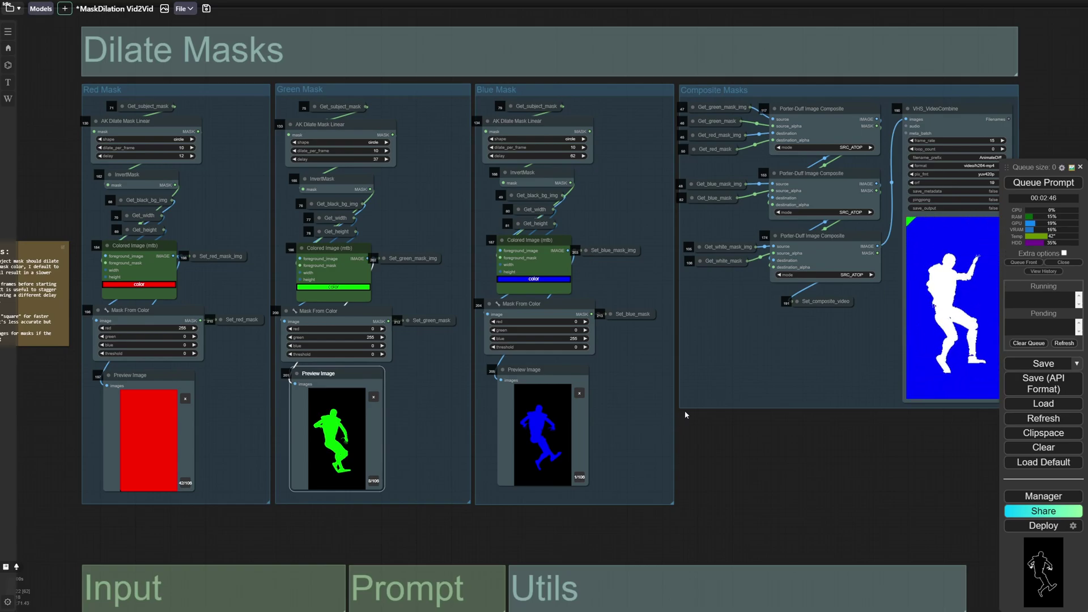
drag(714, 395, 384, 447)
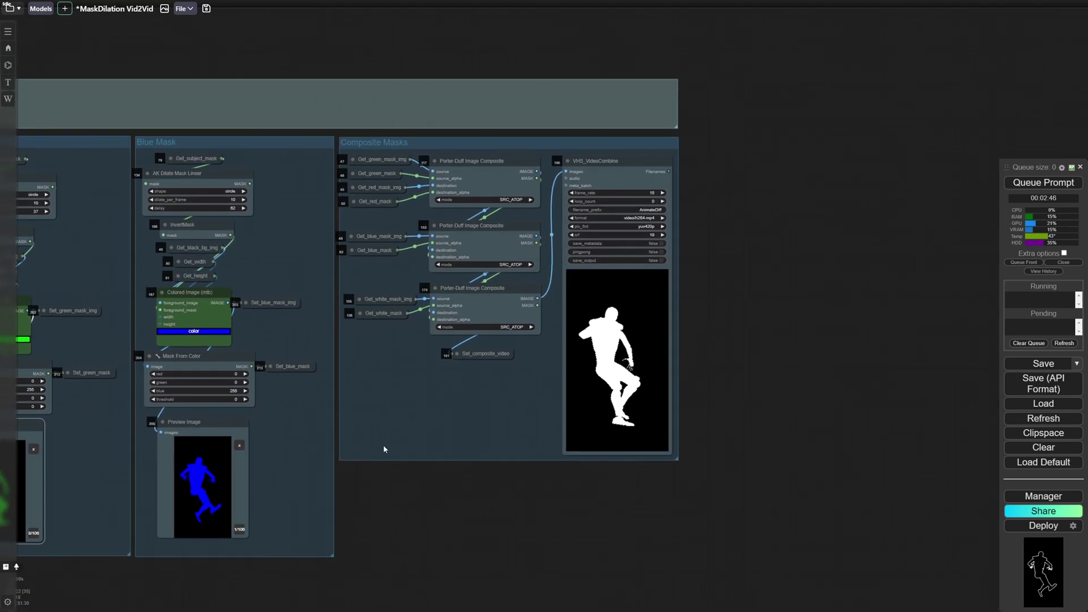
scroll(521, 415, up, 3)
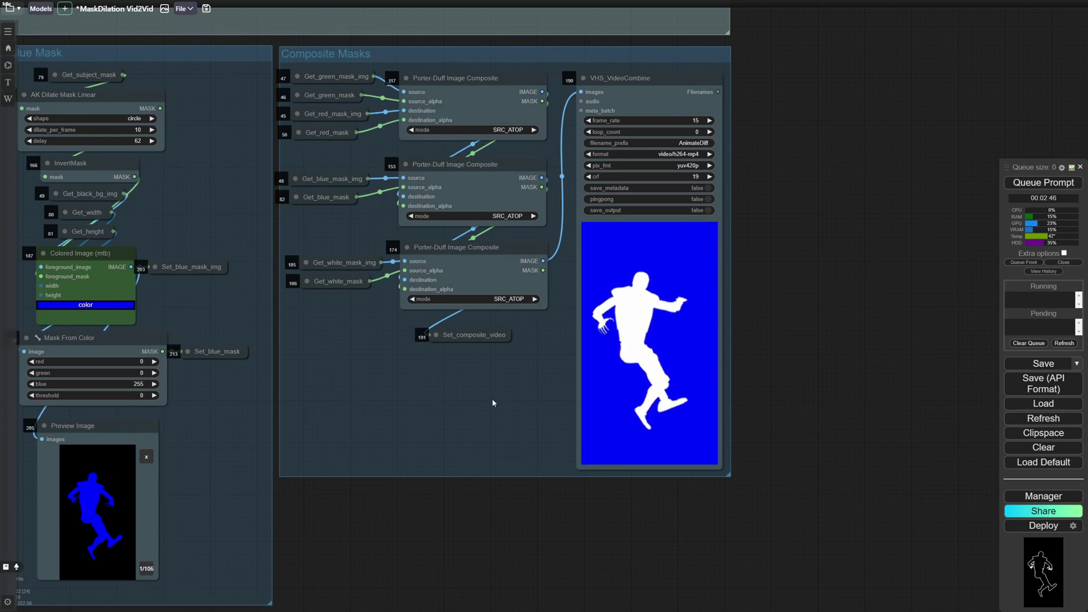
click(436, 335)
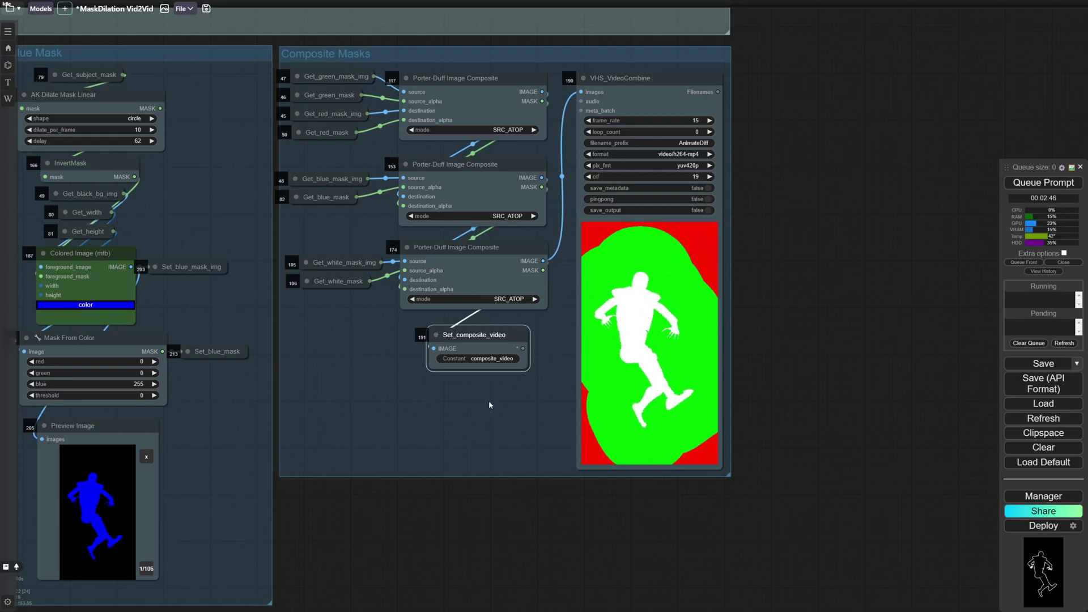
Go to the Models section and examine its note, the Efficient Loader and the LoRA Stacker settings
scroll(493, 397, down, 10)
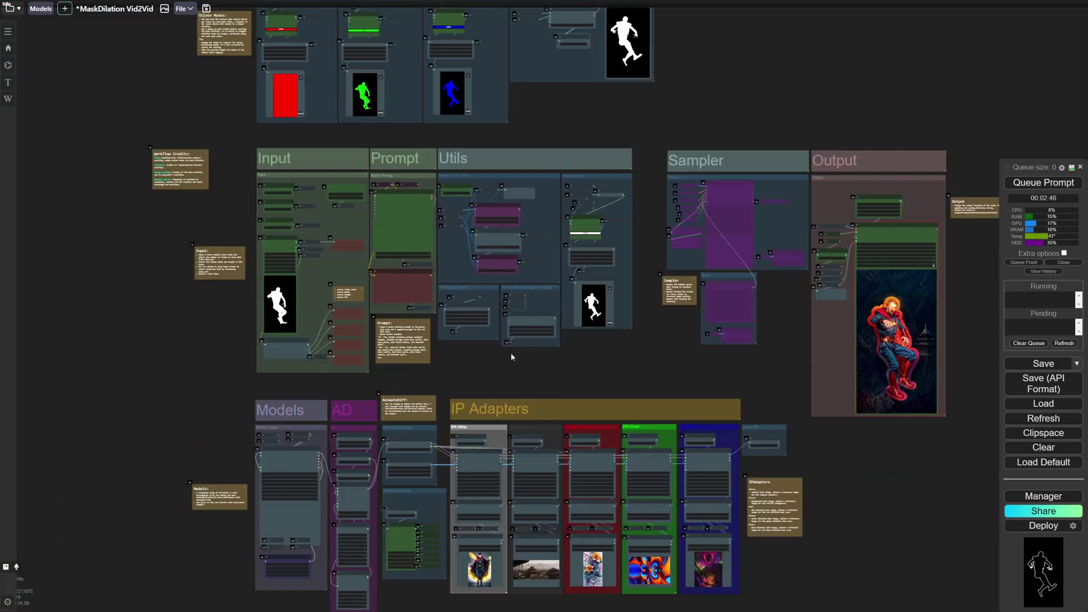
drag(511, 354, 542, 211)
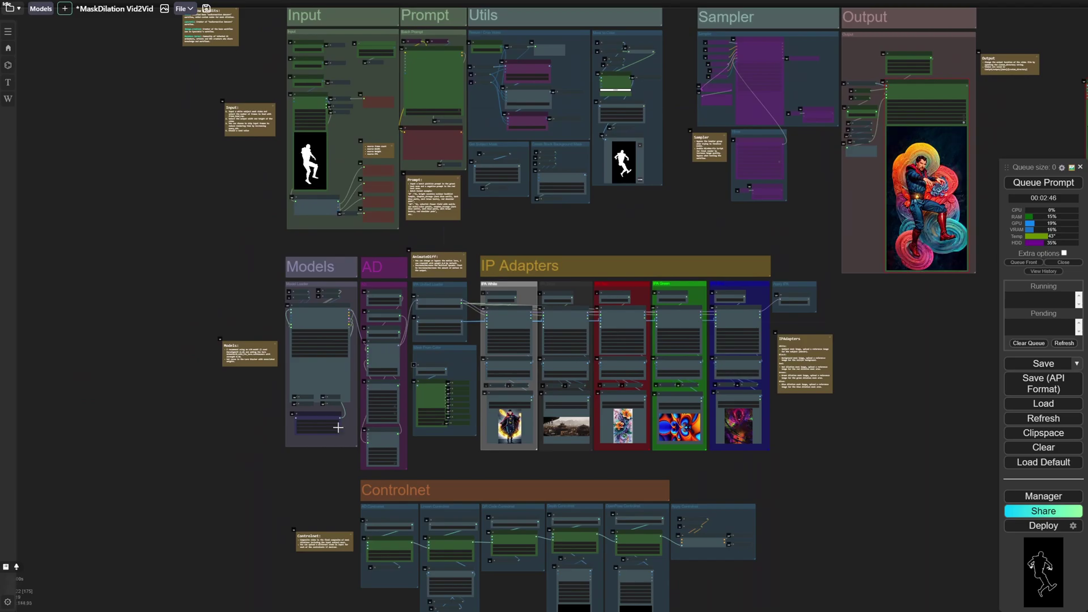
scroll(266, 320, up, 7)
drag(265, 320, 260, 291)
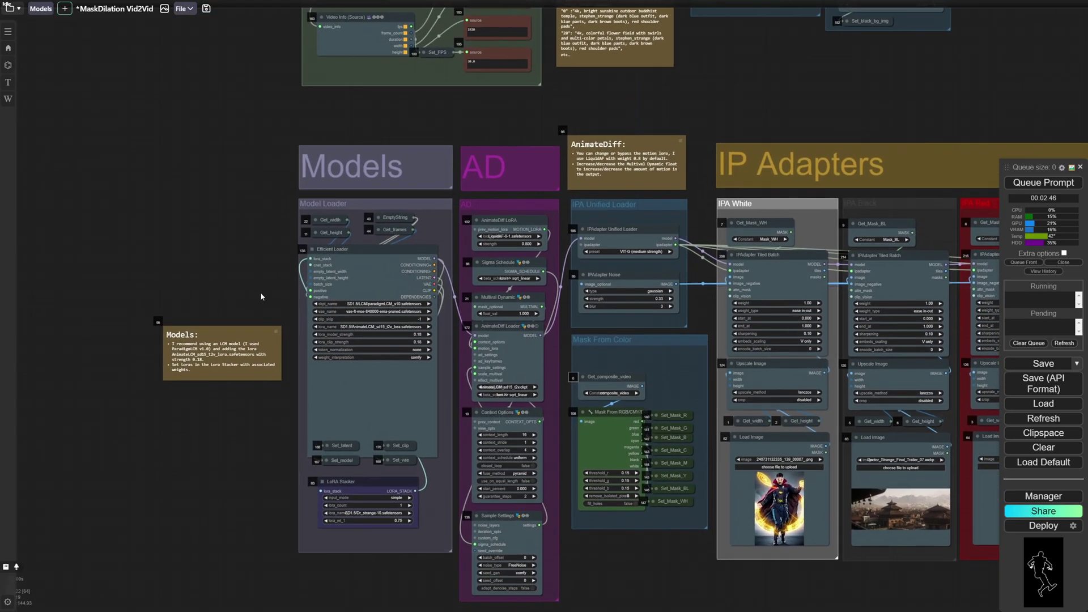
scroll(260, 292, up, 5)
scroll(223, 225, up, 3)
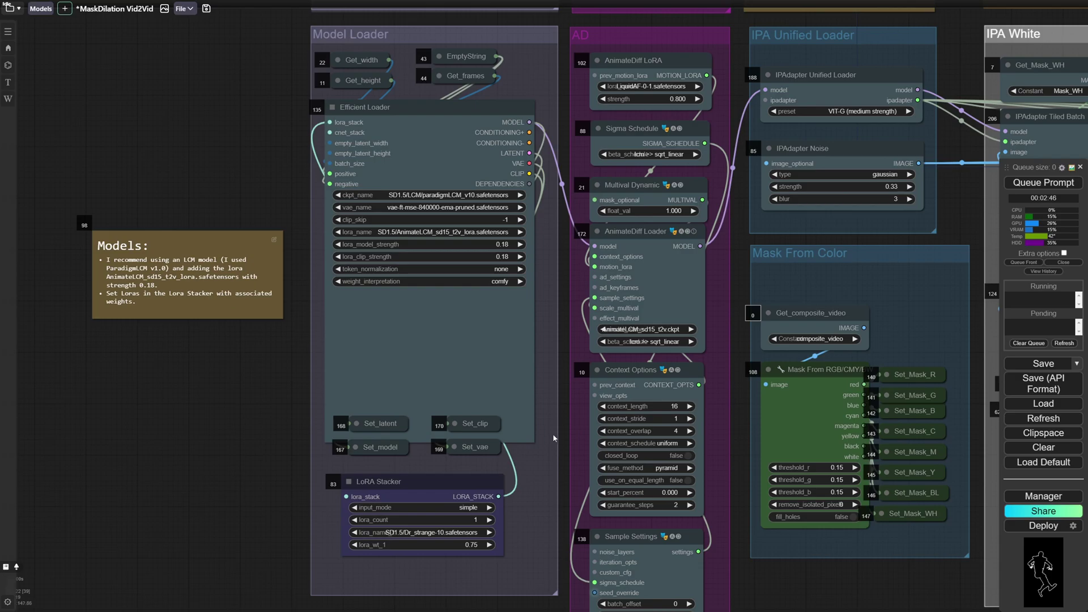
Examine the AD group's AnimateDiff LoRA and Multival Dynamic settings along with the neighbouring IPA Unified Loader
scroll(554, 437, down, 2)
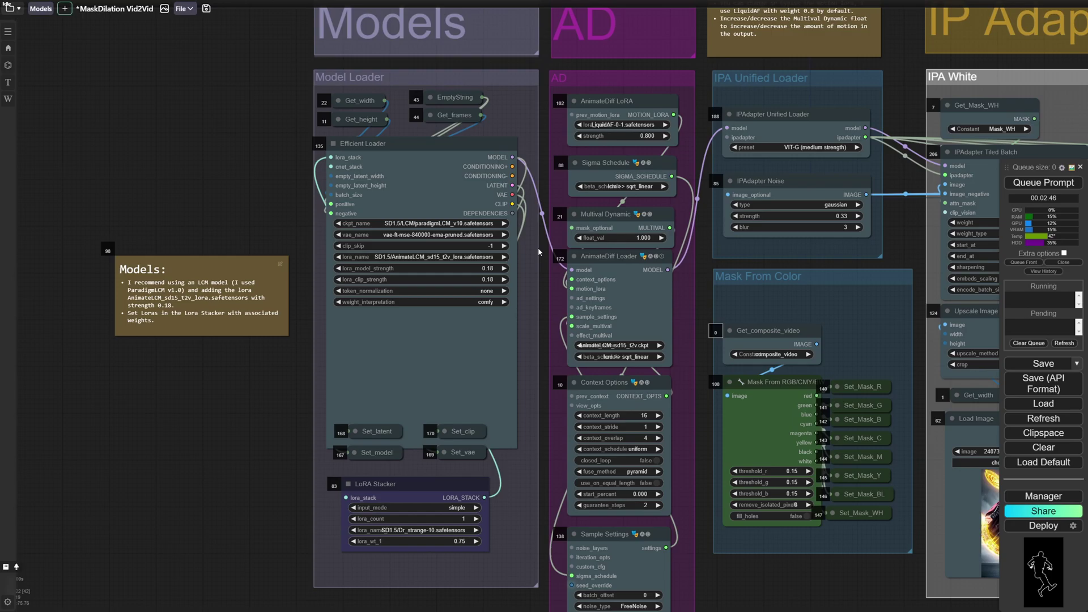
scroll(538, 251, down, 3)
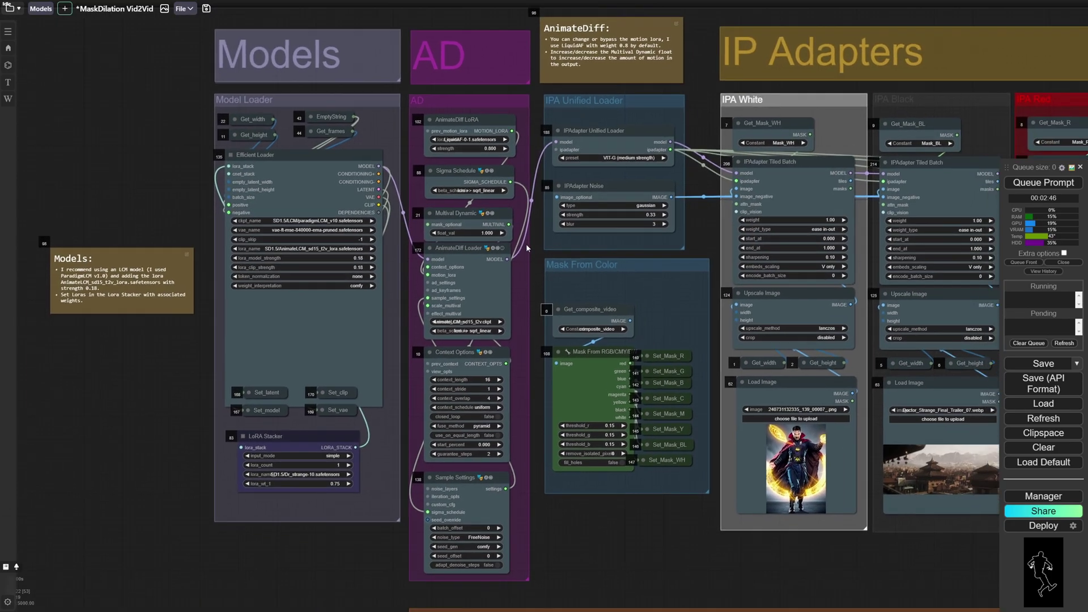
scroll(526, 243, up, 2)
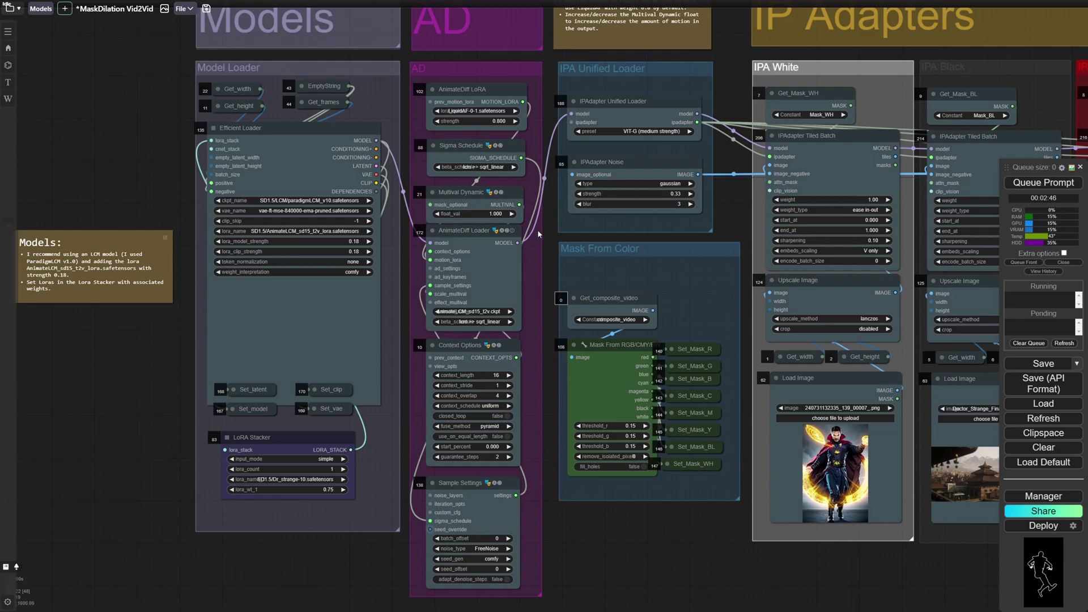
scroll(537, 230, up, 2)
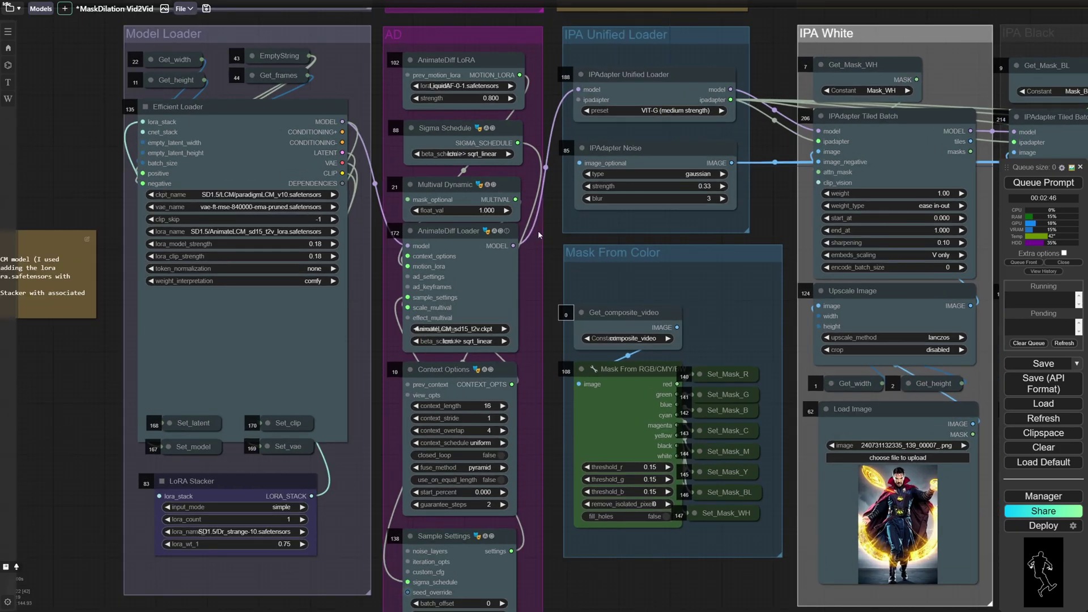
drag(548, 212, 559, 297)
scroll(557, 213, up, 1)
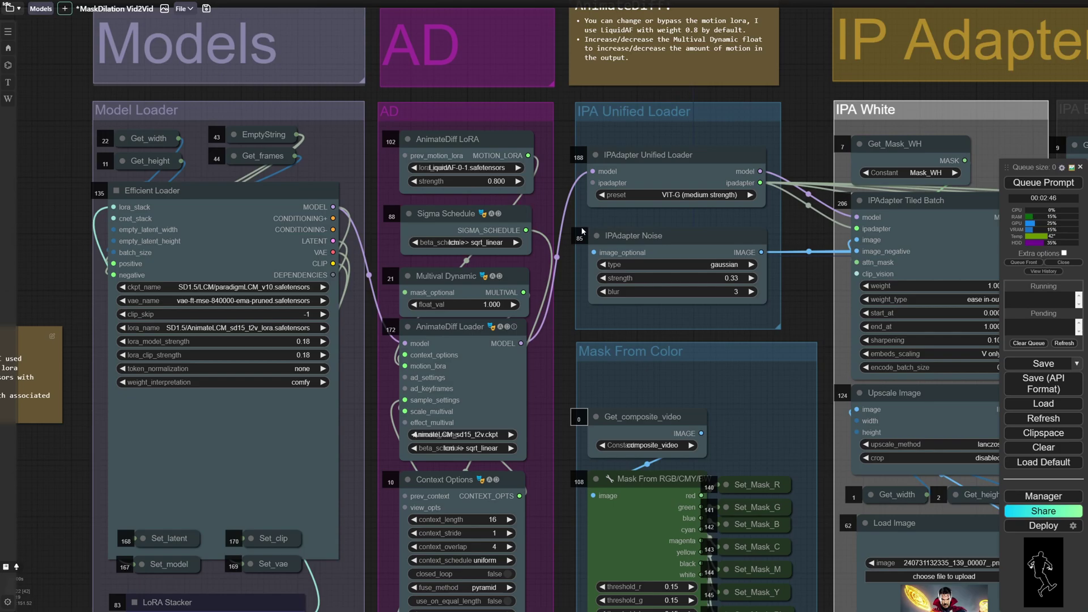
Review the White, Black, Red, Green and Blue IP Adapters with their reference images and the IPAdapters note
scroll(582, 231, down, 5)
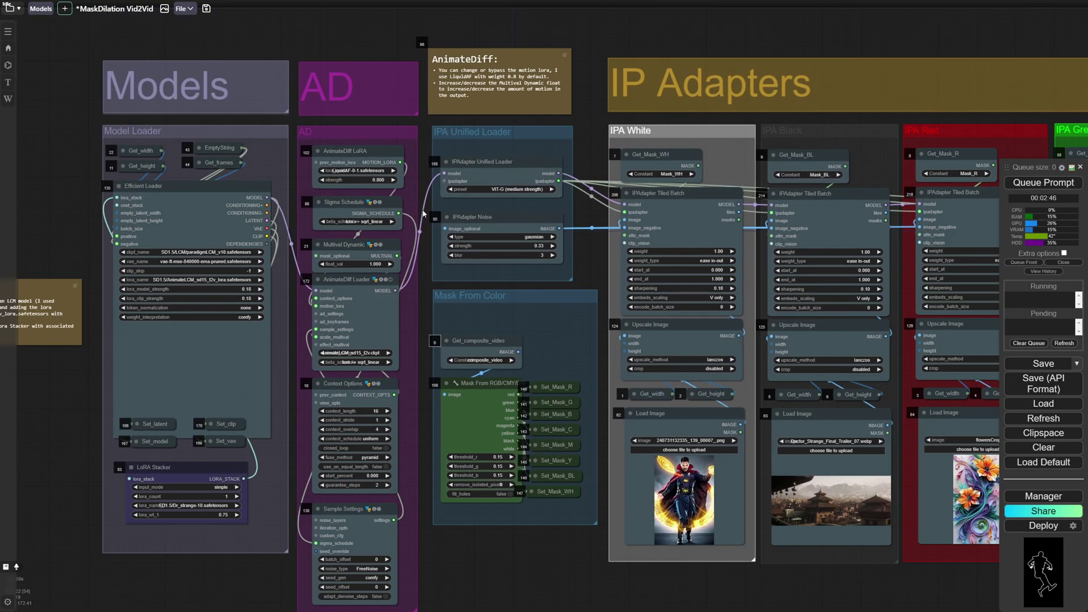
scroll(557, 211, down, 3)
drag(570, 220, 245, 216)
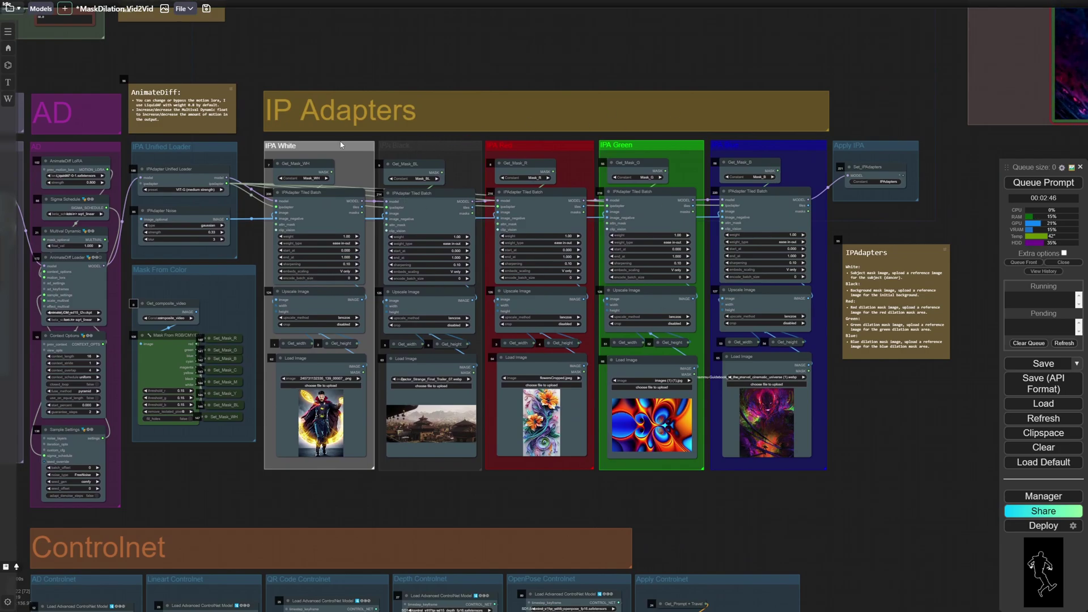
scroll(374, 225, up, 4)
drag(383, 227, 296, 199)
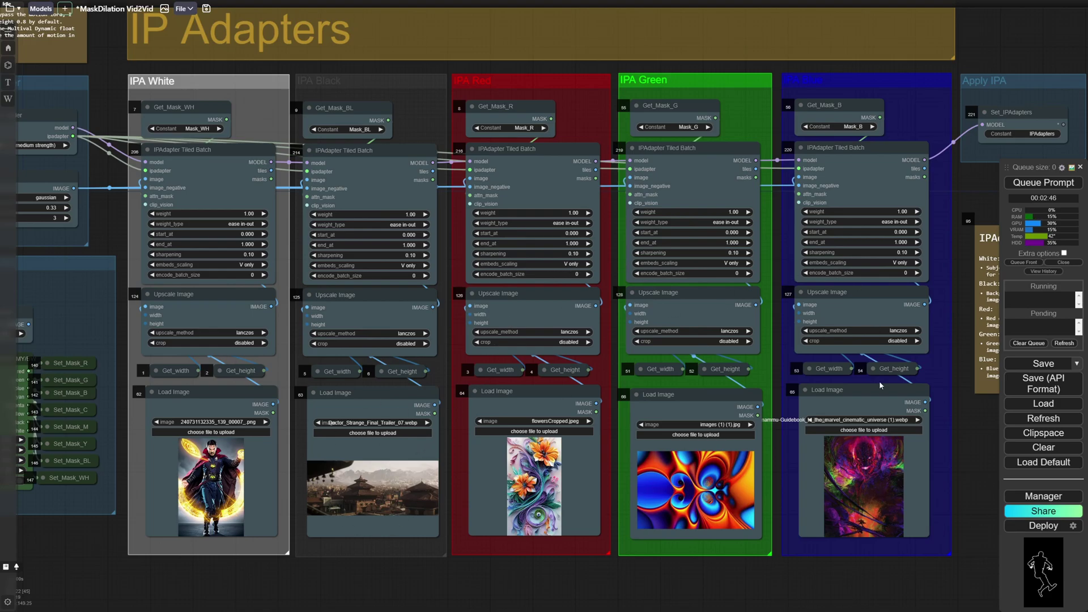
drag(801, 409, 595, 361)
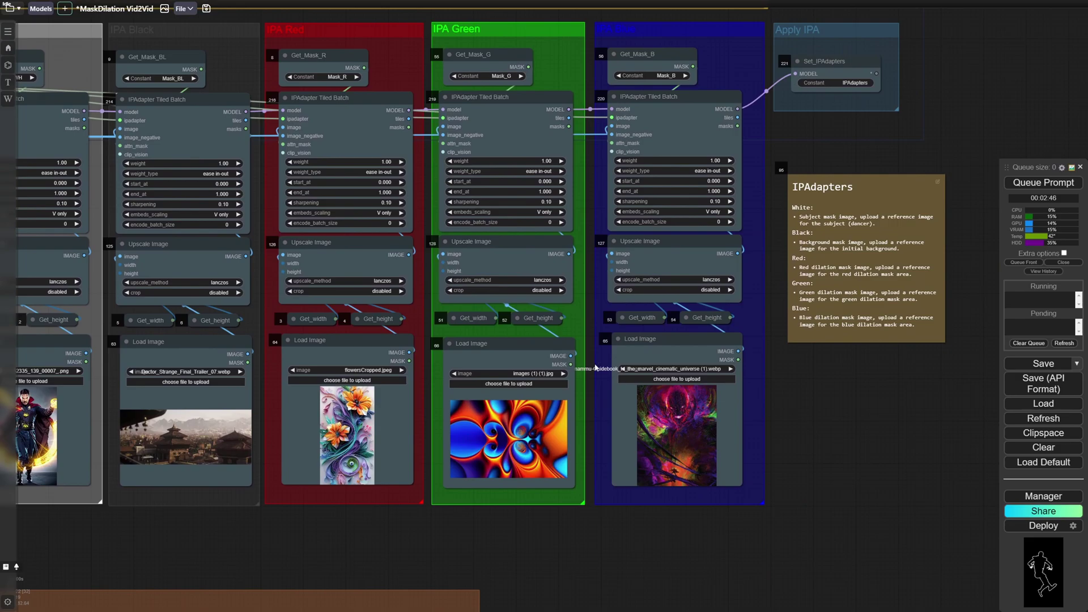
Go to the Controlnet section and survey the AD, Lineart, QR Code, Depth and OpenPose groups
scroll(595, 367, down, 8)
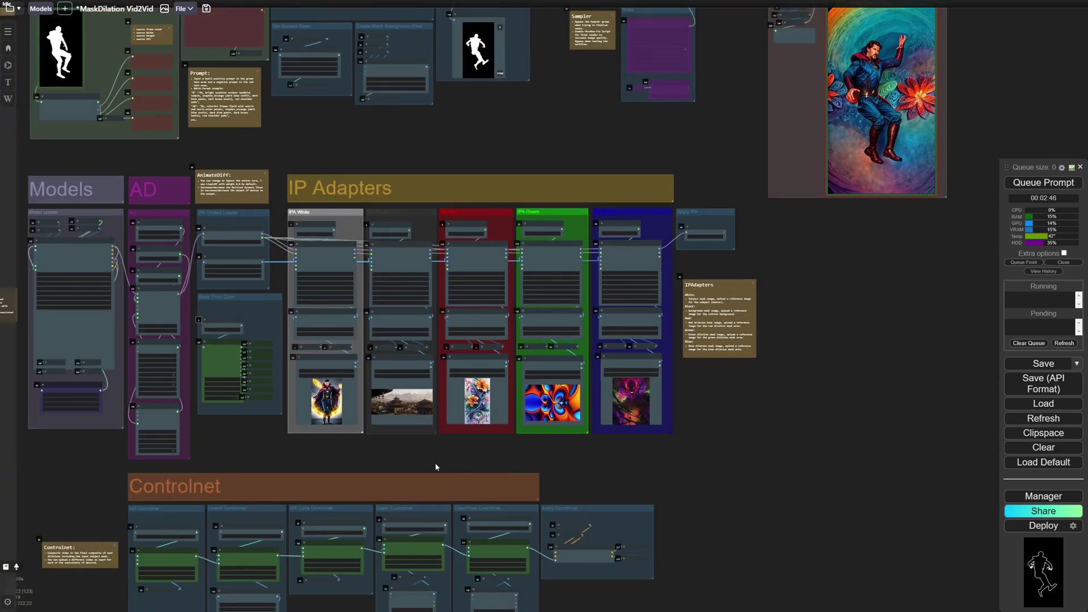
drag(436, 467, 661, 282)
scroll(383, 474, up, 2)
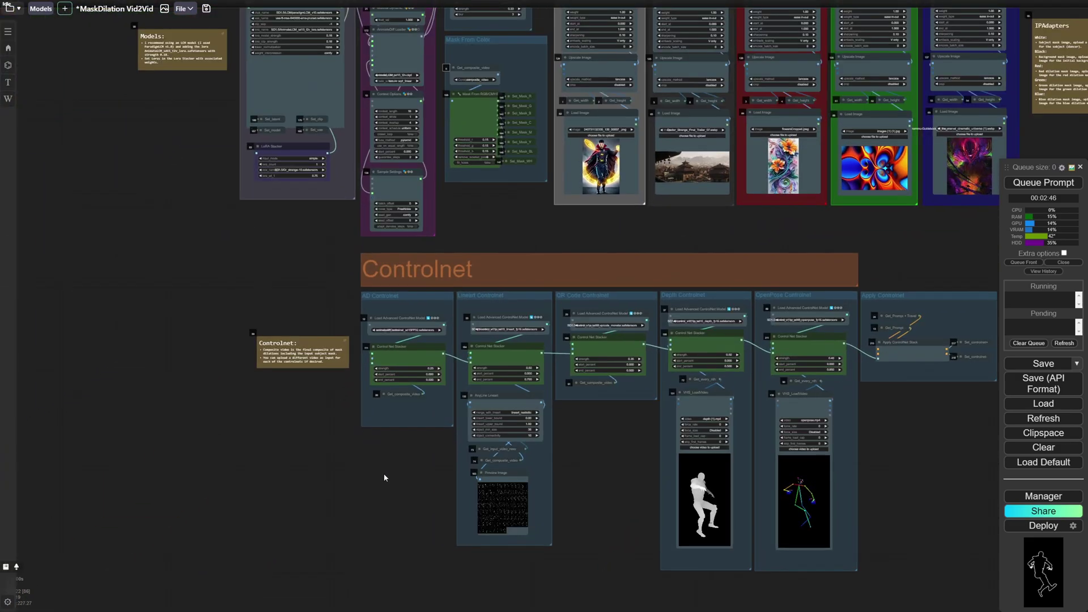
scroll(383, 474, up, 5)
drag(386, 444, 257, 418)
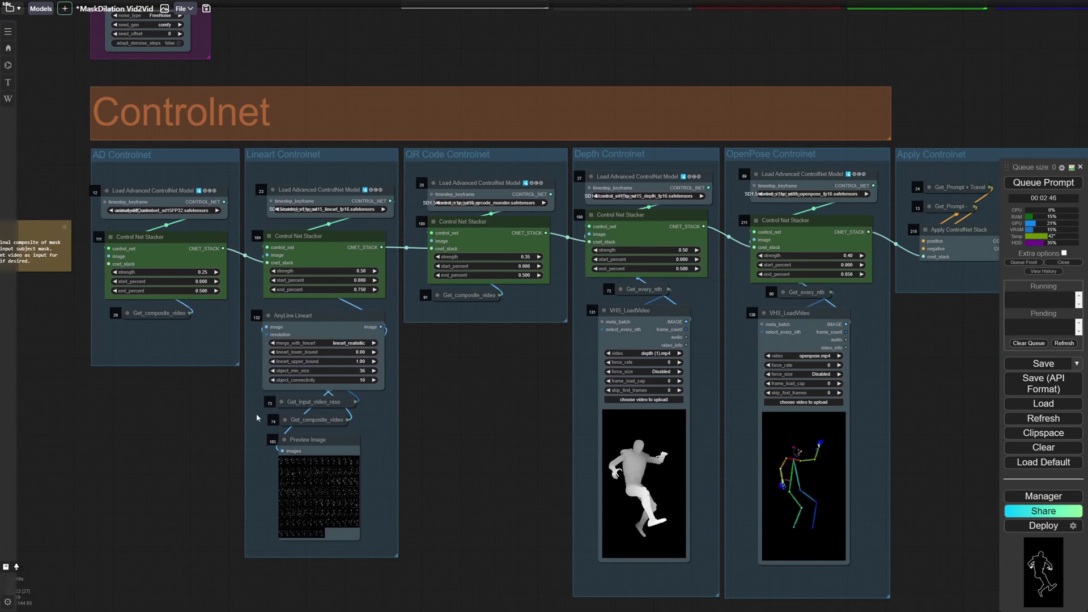
scroll(431, 396, down, 2)
drag(441, 402, 415, 392)
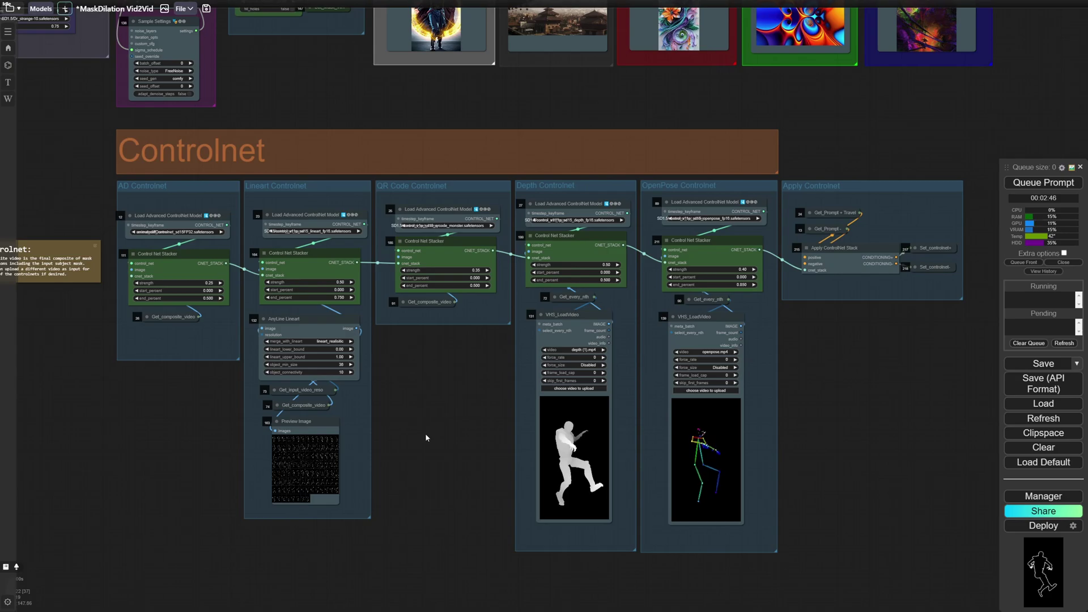
Examine the loaded videos and stacker settings in the Depth and OpenPose Controlnet groups
scroll(476, 478, up, 2)
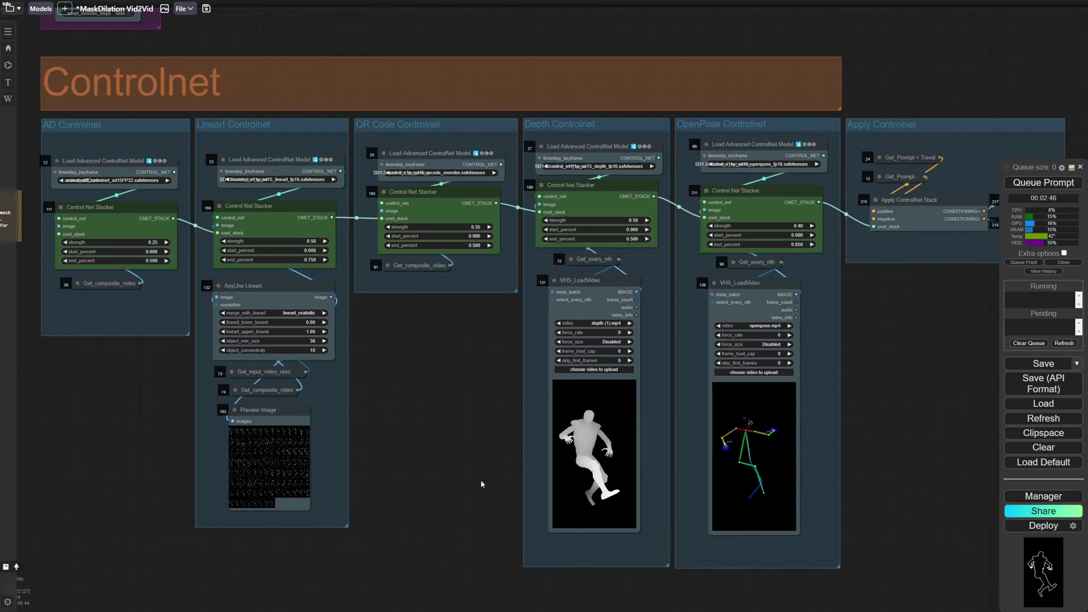
scroll(480, 481, up, 2)
drag(480, 481, 318, 451)
scroll(318, 450, up, 1)
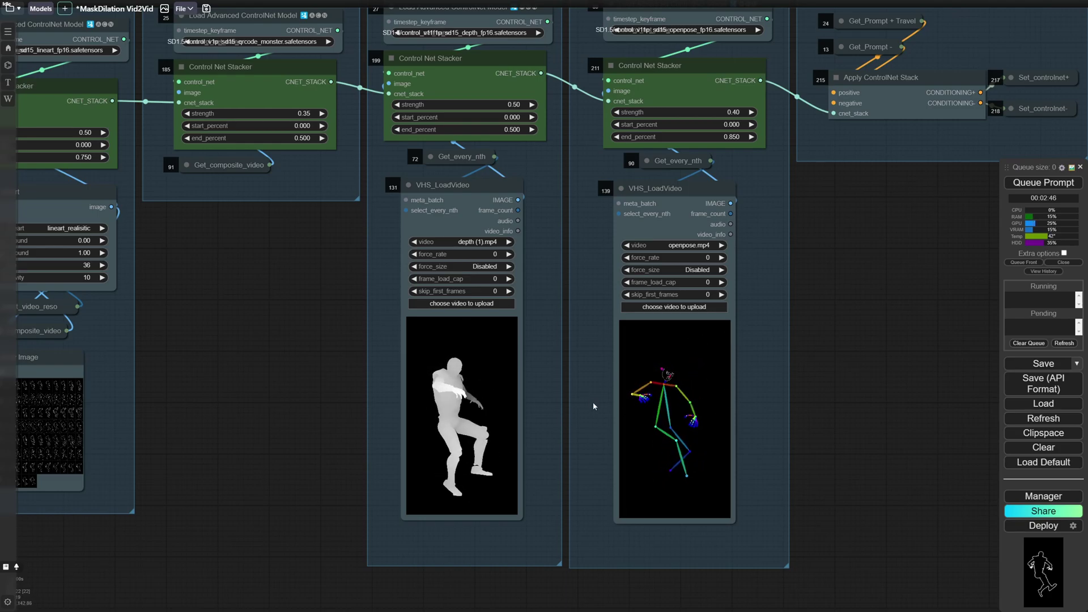
Return to the Lineart Controlnet group and enlarge the first frame in its Preview Image node
scroll(593, 405, down, 10)
scroll(573, 396, up, 6)
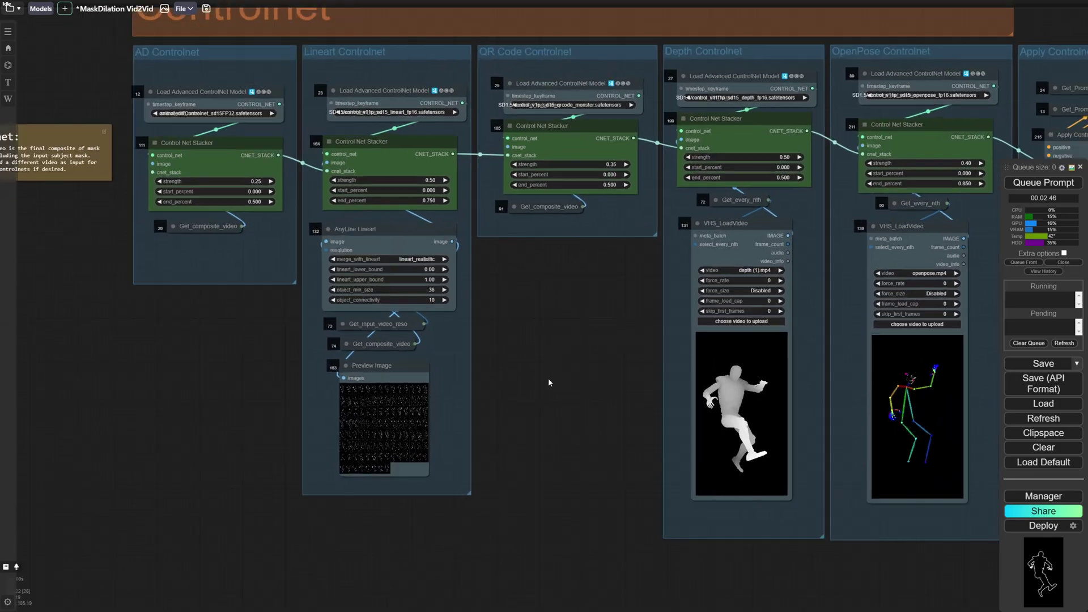
scroll(529, 383, up, 1)
drag(529, 383, 623, 369)
click(424, 378)
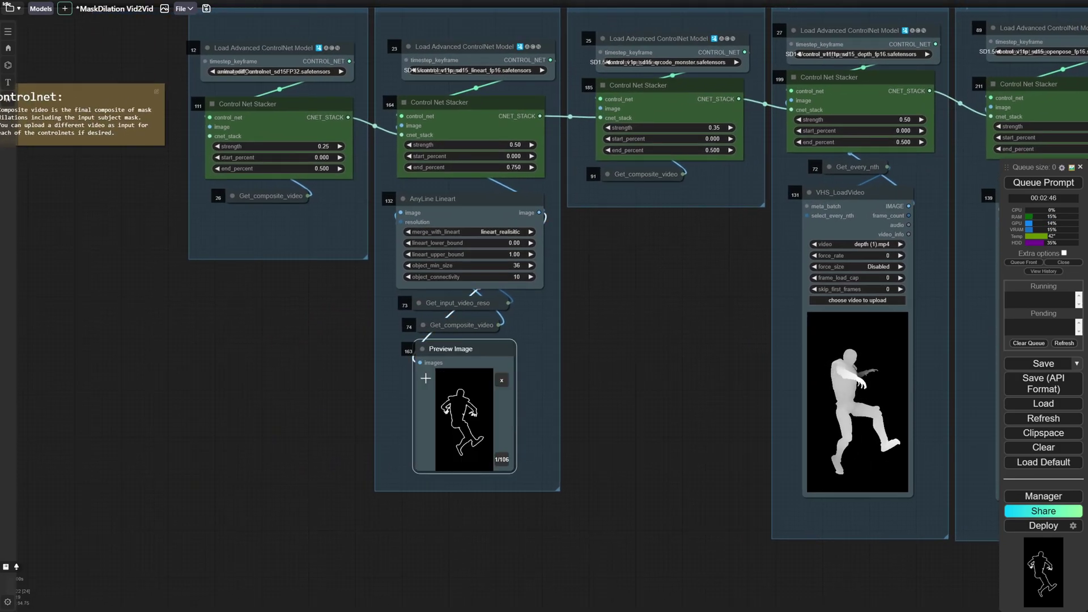
scroll(553, 416, up, 3)
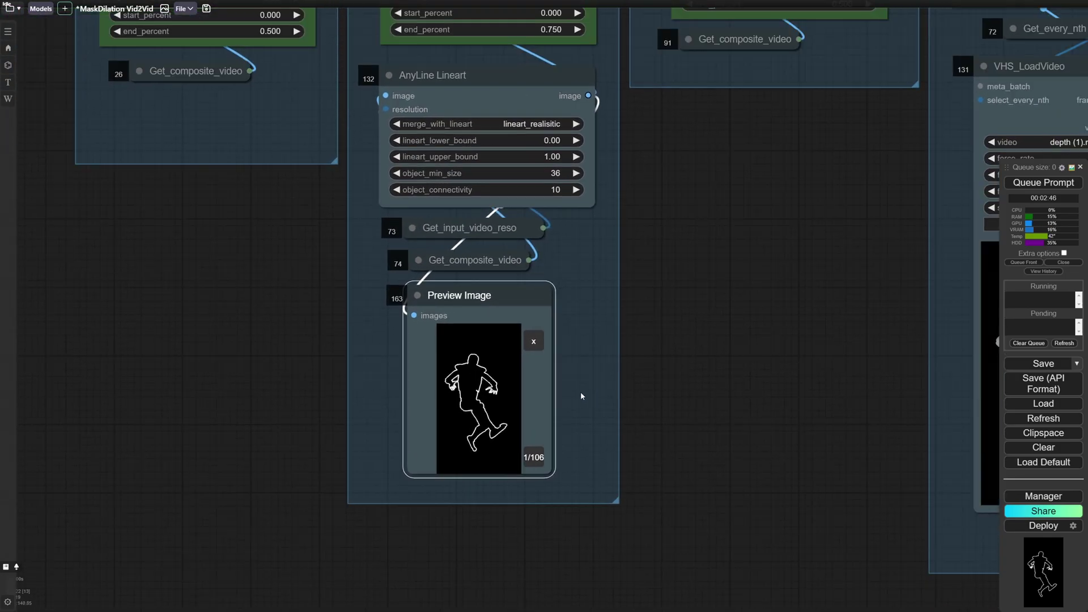
scroll(580, 396, up, 3)
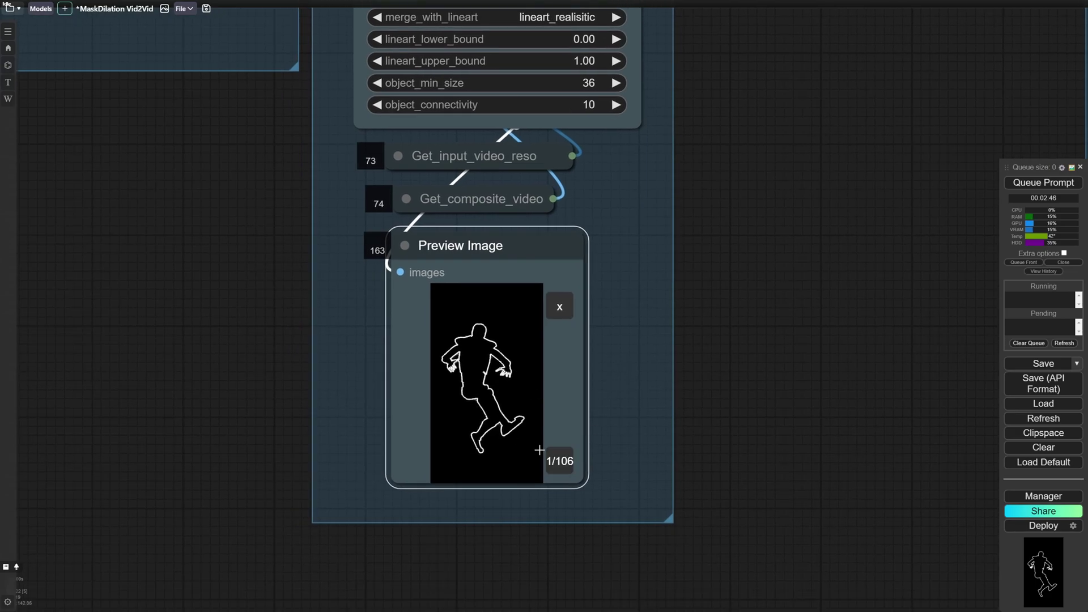
Step through the Lineart Controlnet's preview frames up to frame 9 of 106
click(567, 462)
click(567, 462)
click(567, 462)
click(567, 462)
click(567, 462)
click(567, 461)
click(567, 462)
click(567, 461)
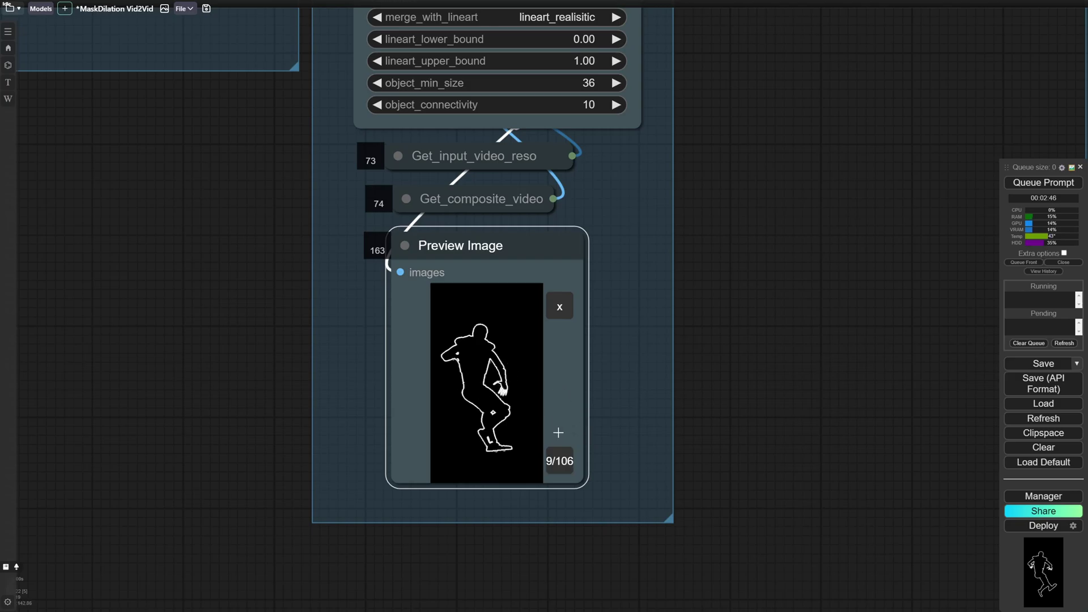
Return the Lineart preview to its thumbnail grid, enlarge a middle frame and step through the frames from 54 to 67 of 106
click(554, 311)
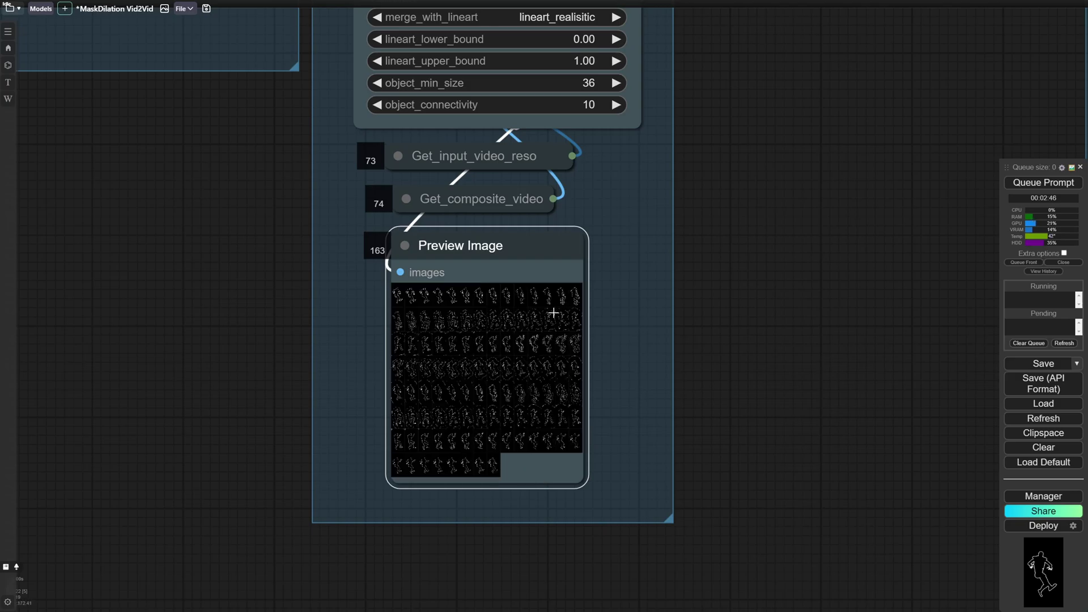
click(483, 363)
scroll(560, 462, down, 5)
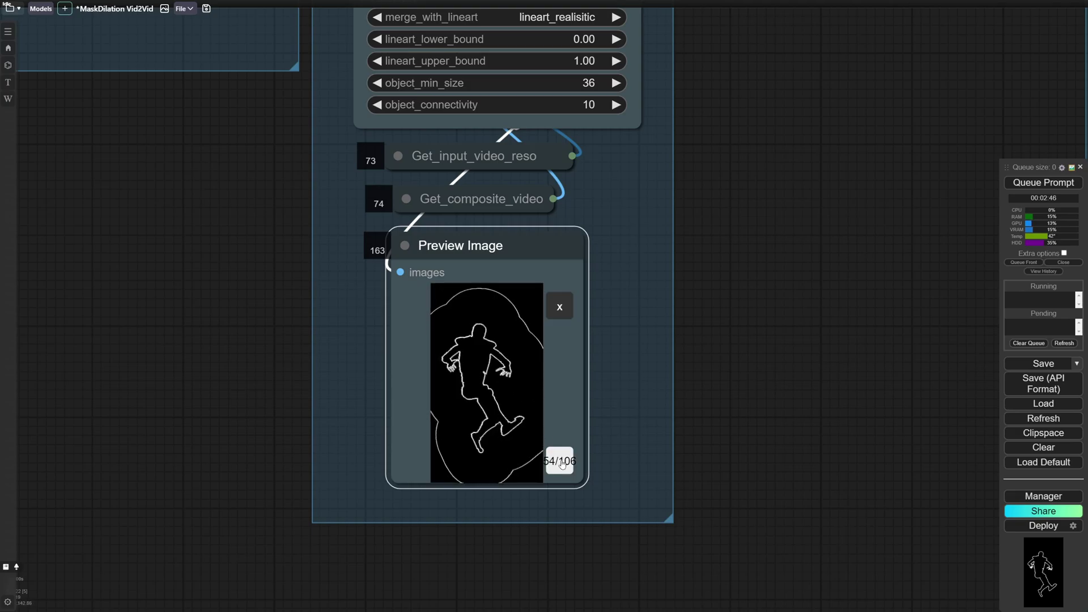
scroll(561, 464, down, 13)
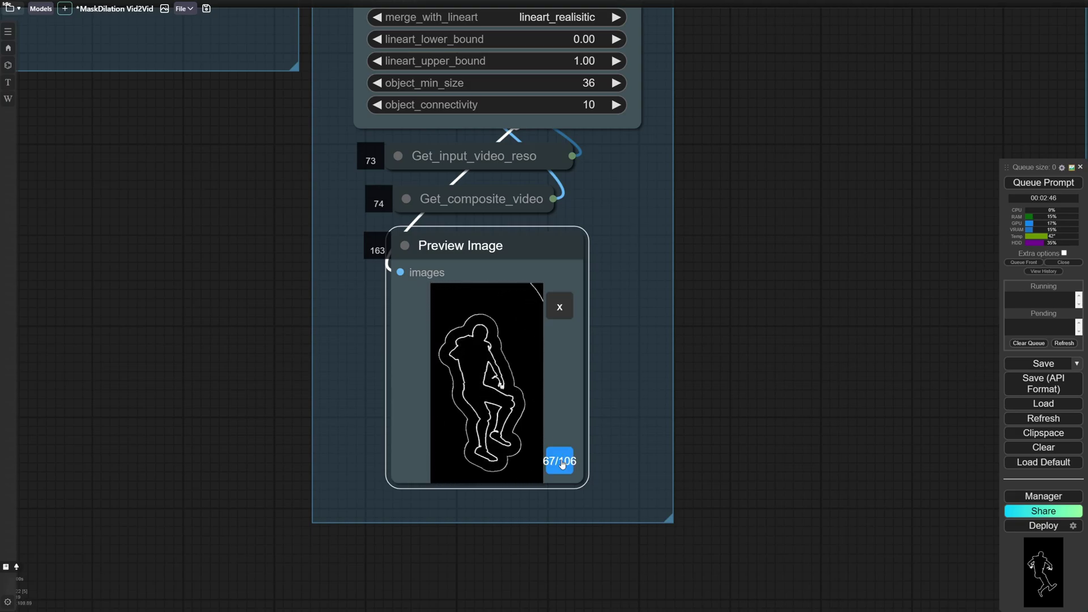
scroll(561, 464, down, 2)
Go to the Sampler section and examine its note together with the bypassed Sampler and Hires groups
scroll(641, 389, down, 5)
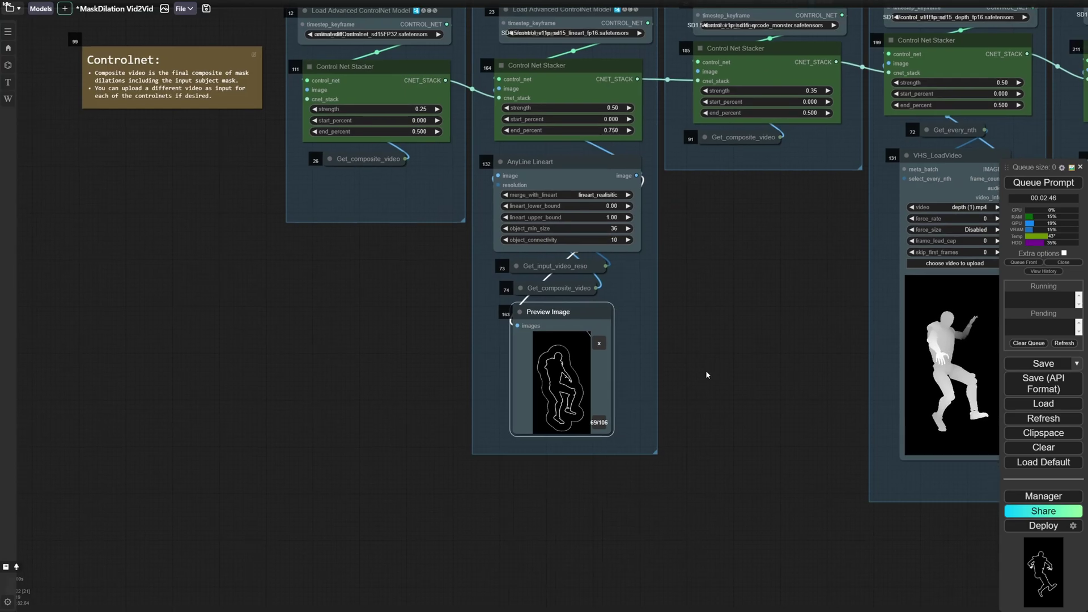
drag(705, 370, 331, 381)
scroll(510, 354, down, 2)
scroll(660, 311, down, 7)
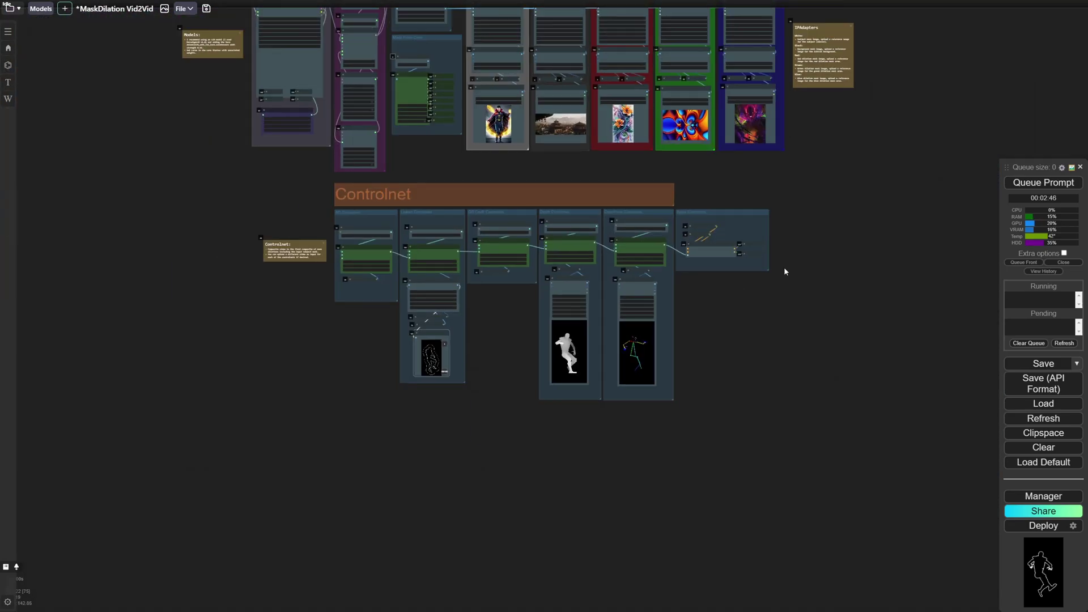
drag(786, 270, 536, 511)
drag(675, 285, 634, 477)
drag(520, 294, 552, 393)
scroll(550, 391, up, 11)
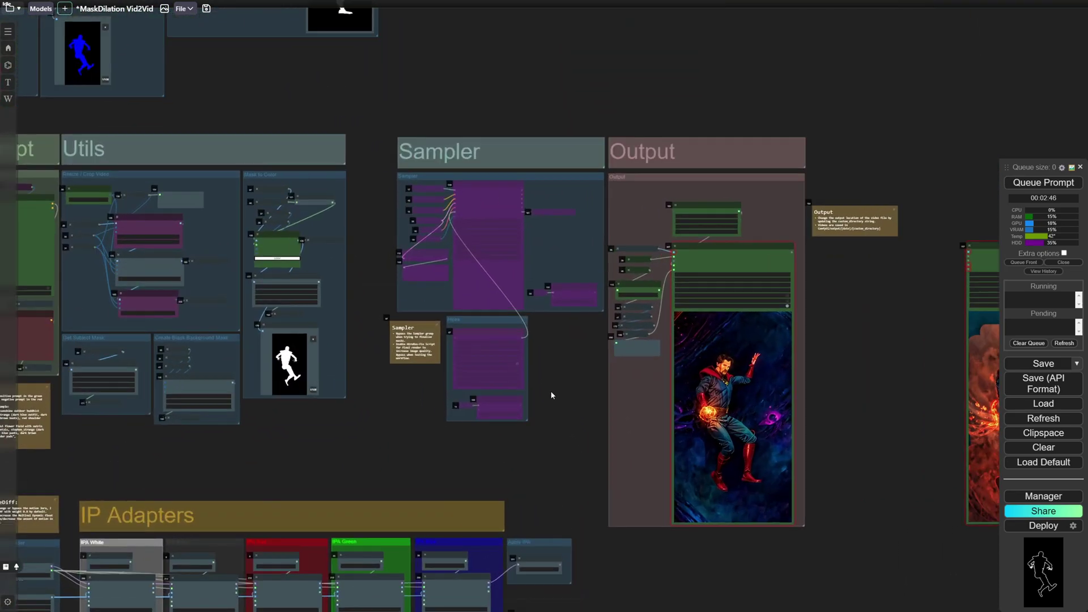
drag(552, 299, 550, 385)
scroll(549, 386, down, 4)
scroll(566, 383, up, 4)
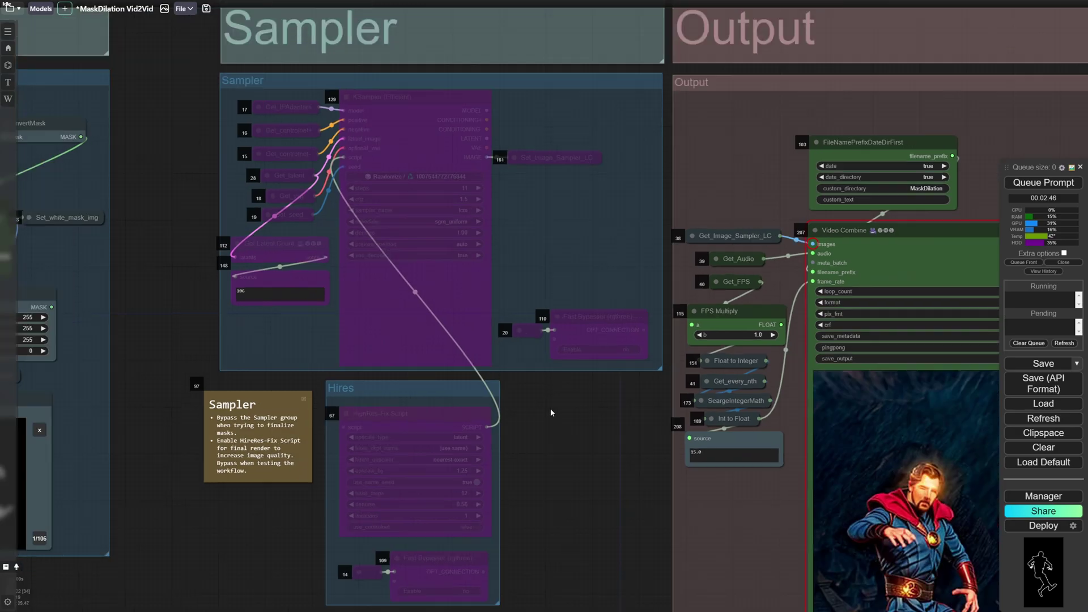
scroll(586, 368, down, 1)
scroll(564, 345, down, 3)
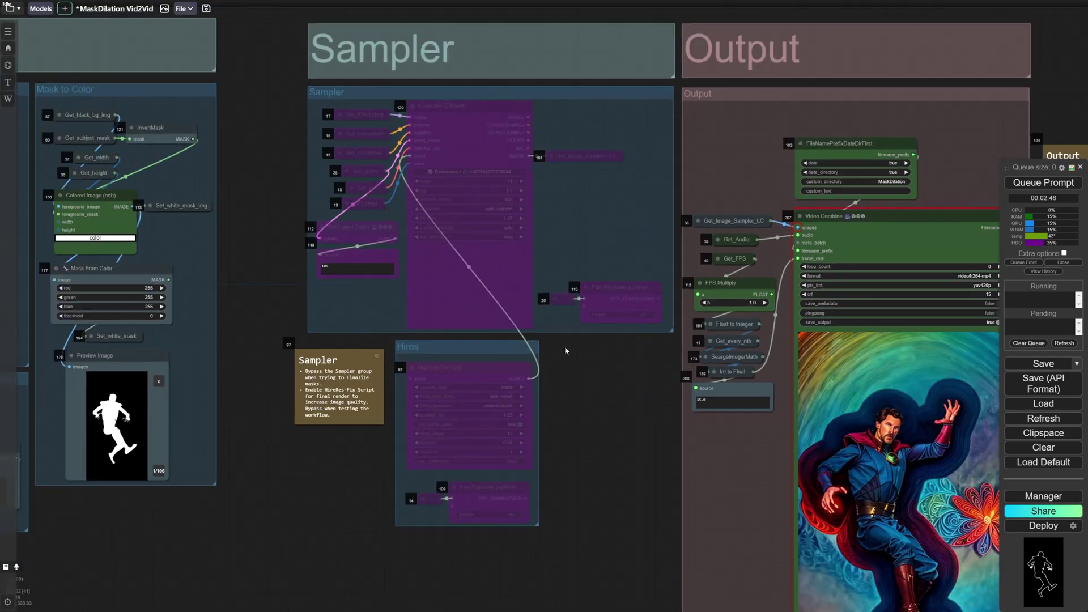
Enable the bypassed KSampler nodes by setting the Sampler group's Fast Bypasser to yes
scroll(585, 355, up, 3)
drag(586, 360, 606, 383)
click(672, 335)
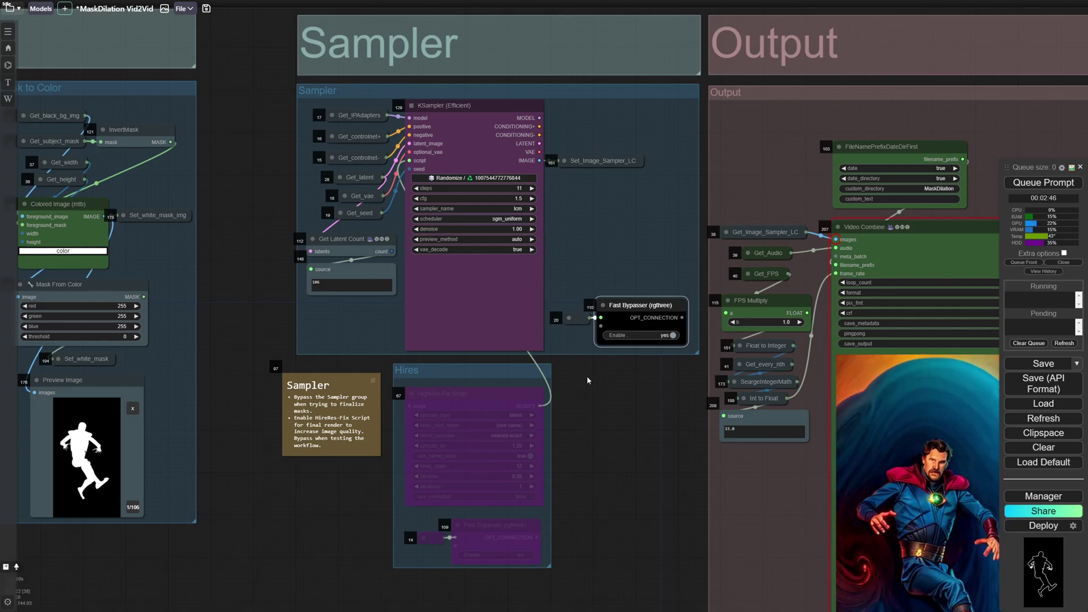
Enable the HighRes-Fix Script by setting the Hires group's Fast Bypasser to yes
drag(586, 376, 601, 354)
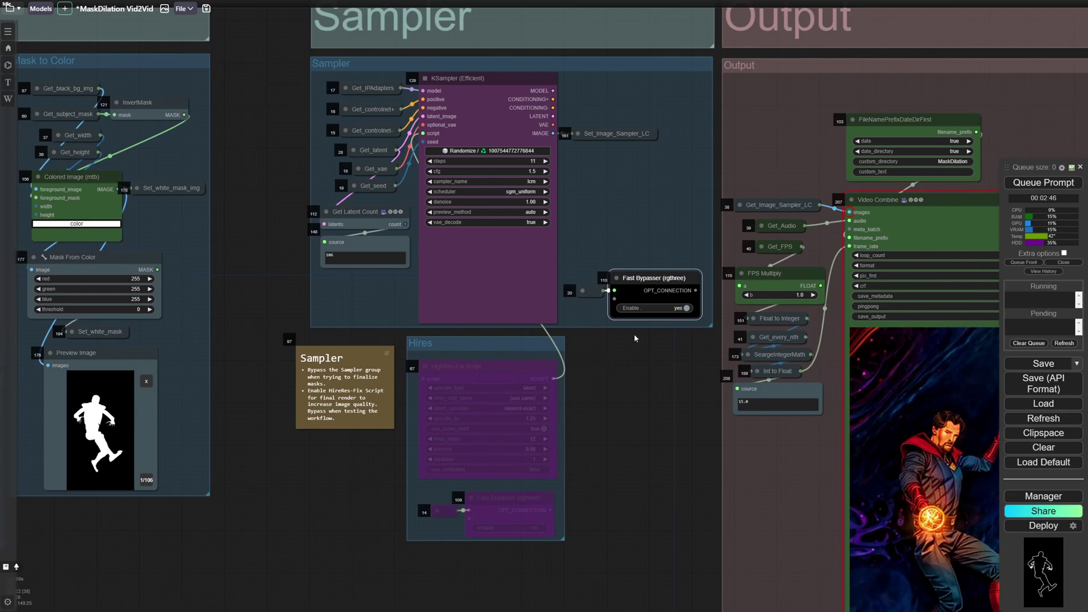
scroll(586, 399, up, 2)
drag(578, 417, 612, 359)
click(567, 488)
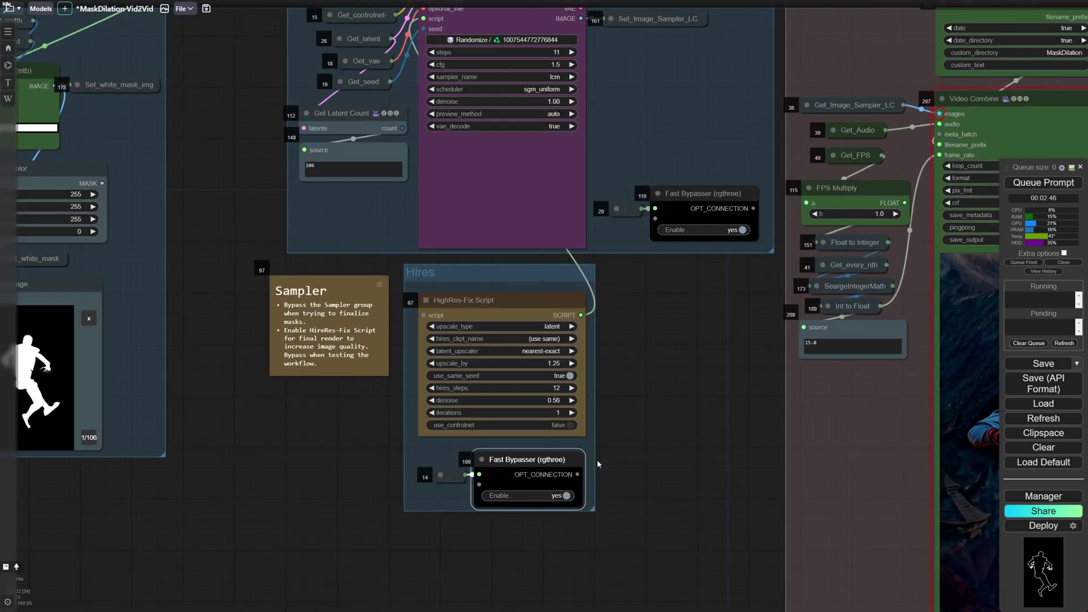
Examine the Output section, including its note, the custom_directory setting of FileNamePrefixDateDirFirst and the Video Combine node
scroll(652, 385, down, 3)
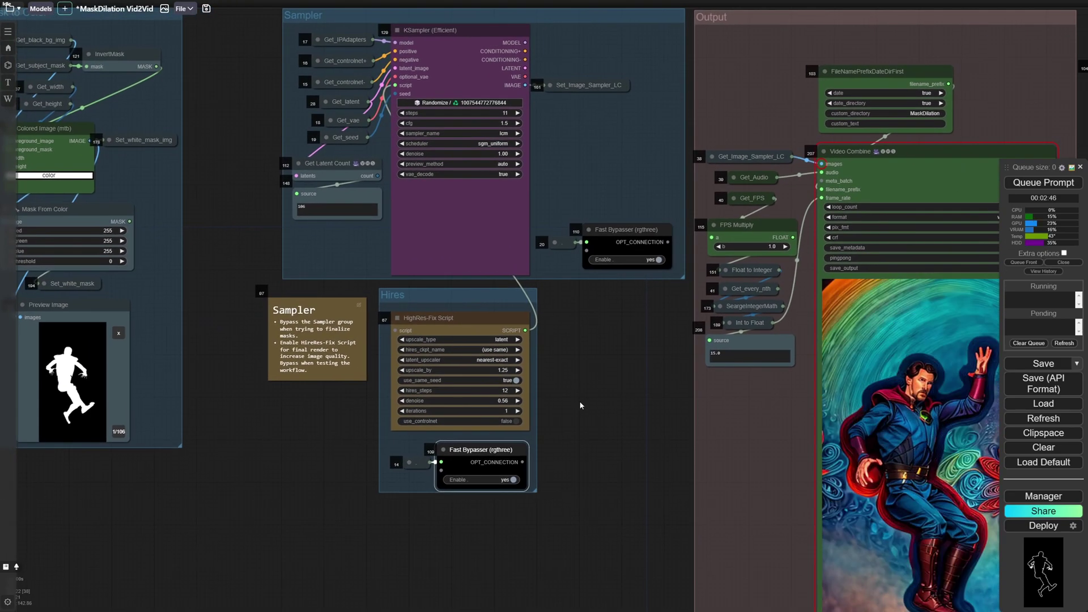
scroll(592, 349, down, 4)
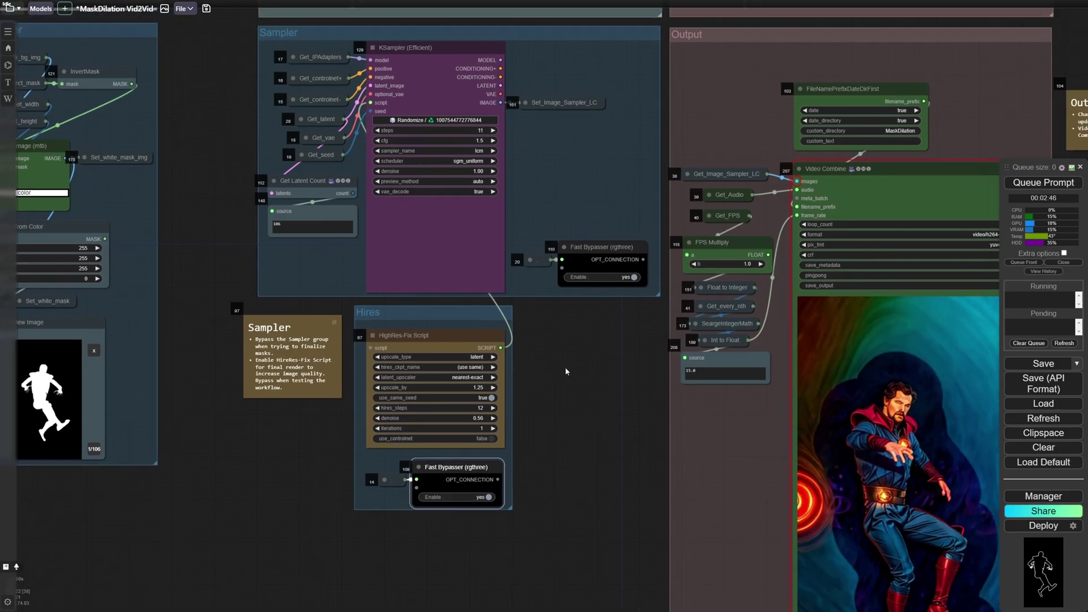
drag(562, 366, 306, 345)
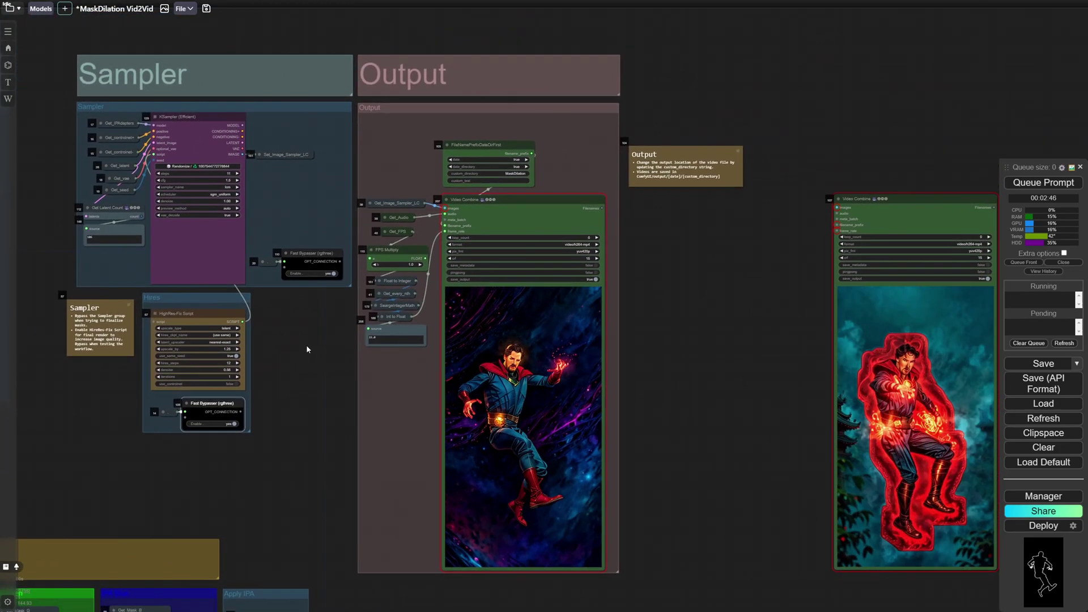
scroll(646, 346, up, 1)
drag(649, 346, 675, 346)
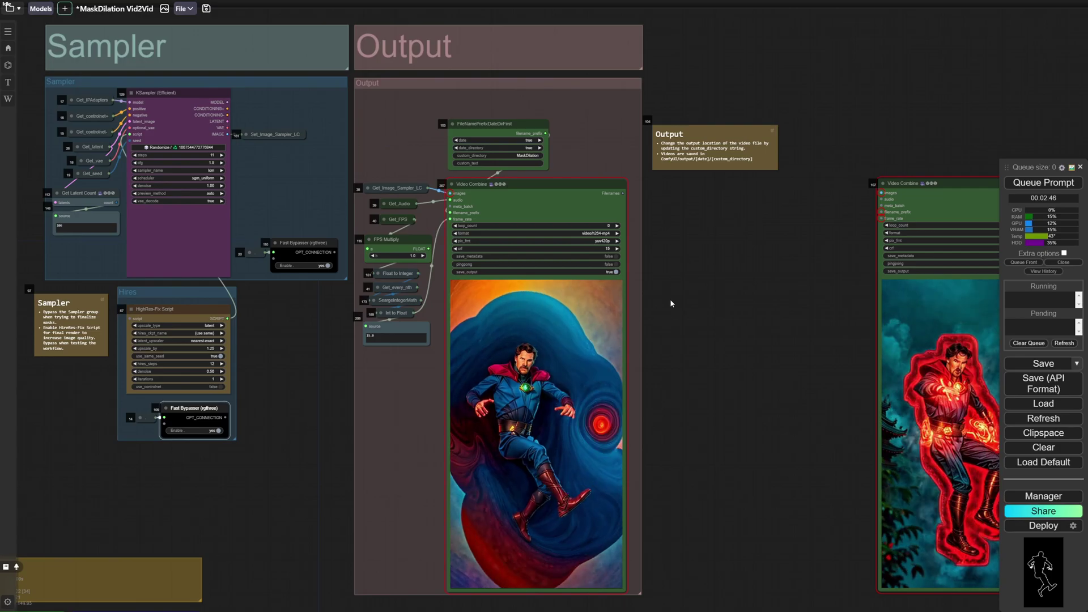
scroll(608, 154, up, 3)
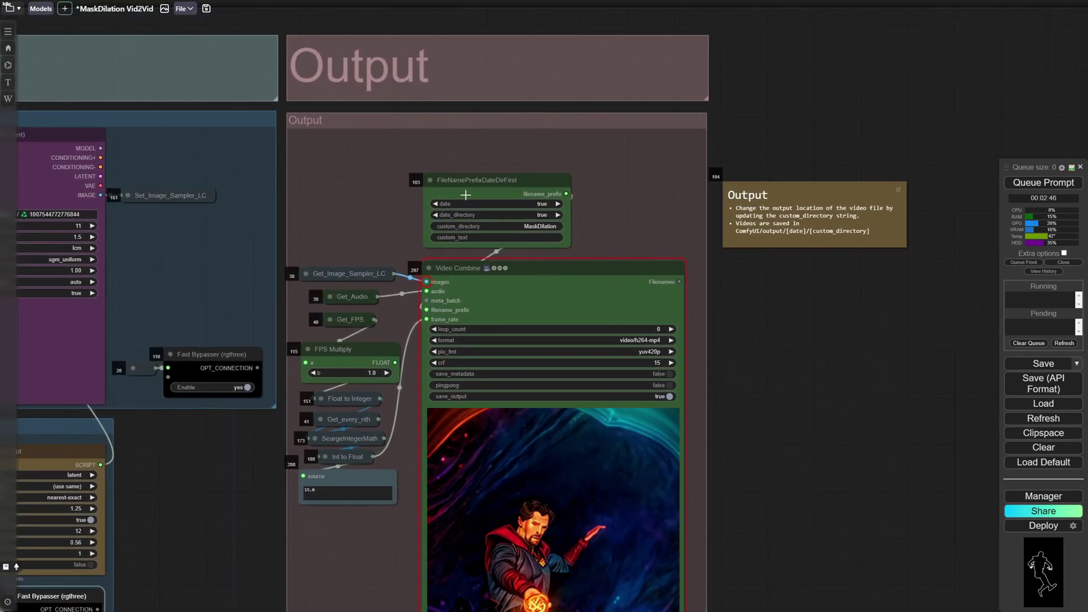
drag(752, 257, 663, 243)
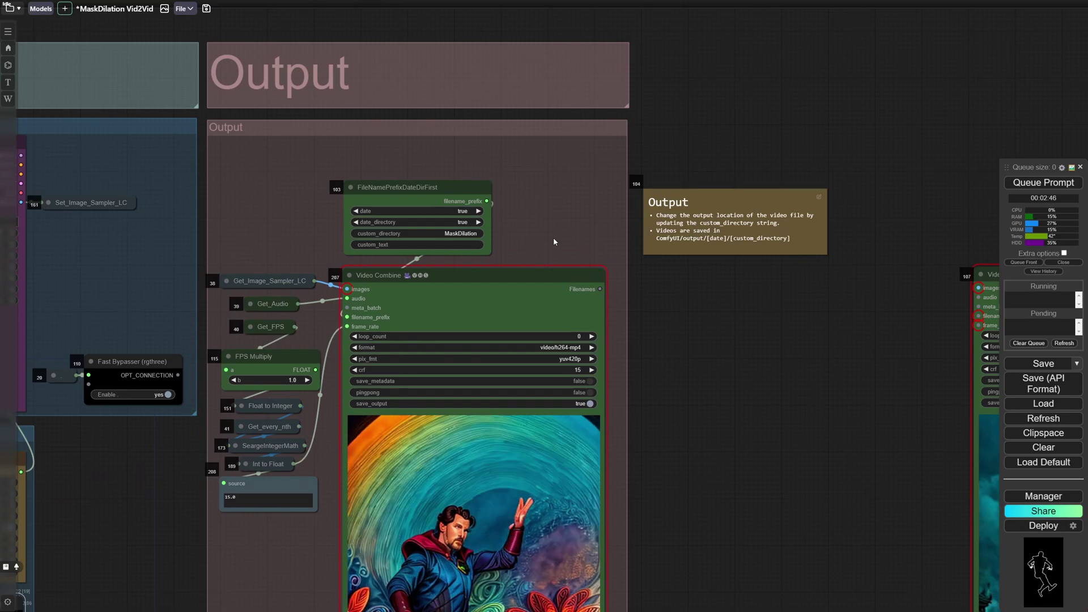
scroll(555, 242, down, 10)
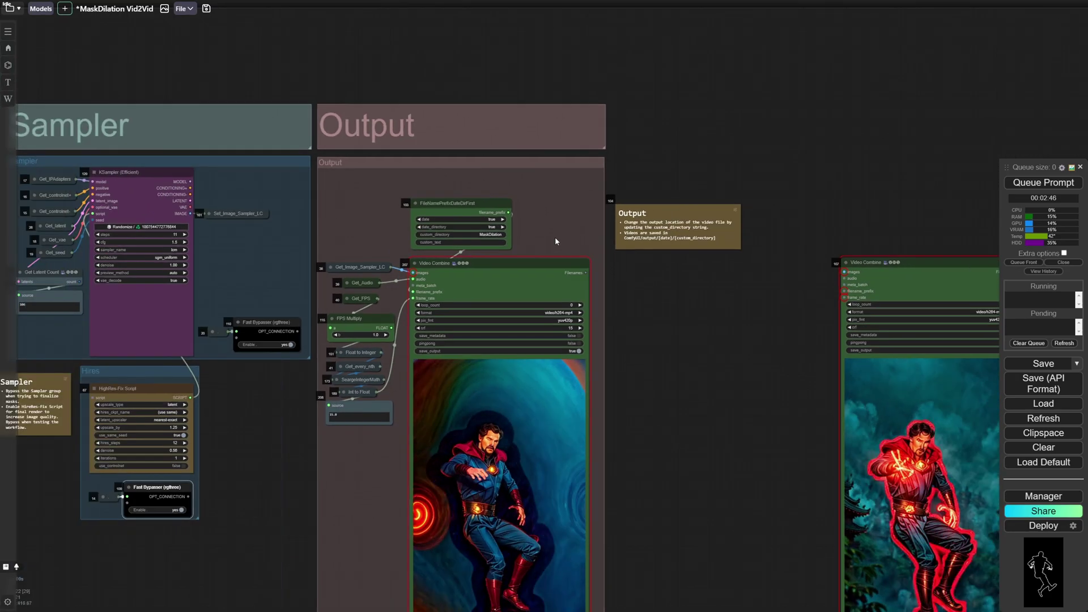
scroll(435, 367, down, 2)
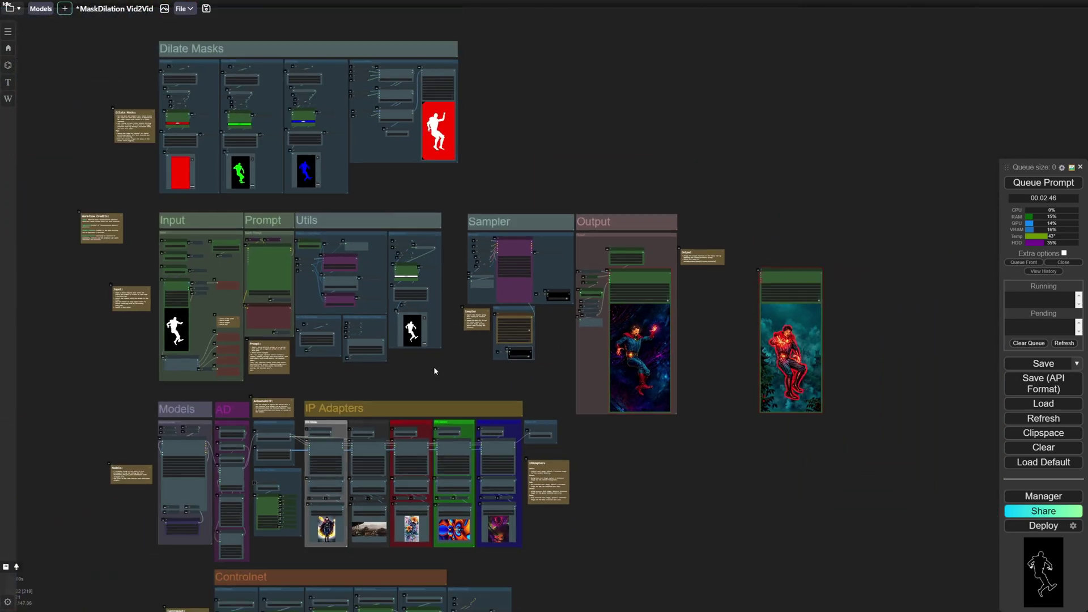
Go to the Workflow Credits note beside the Input section and read it at close range
drag(444, 365, 563, 344)
drag(276, 256, 536, 308)
scroll(462, 298, up, 10)
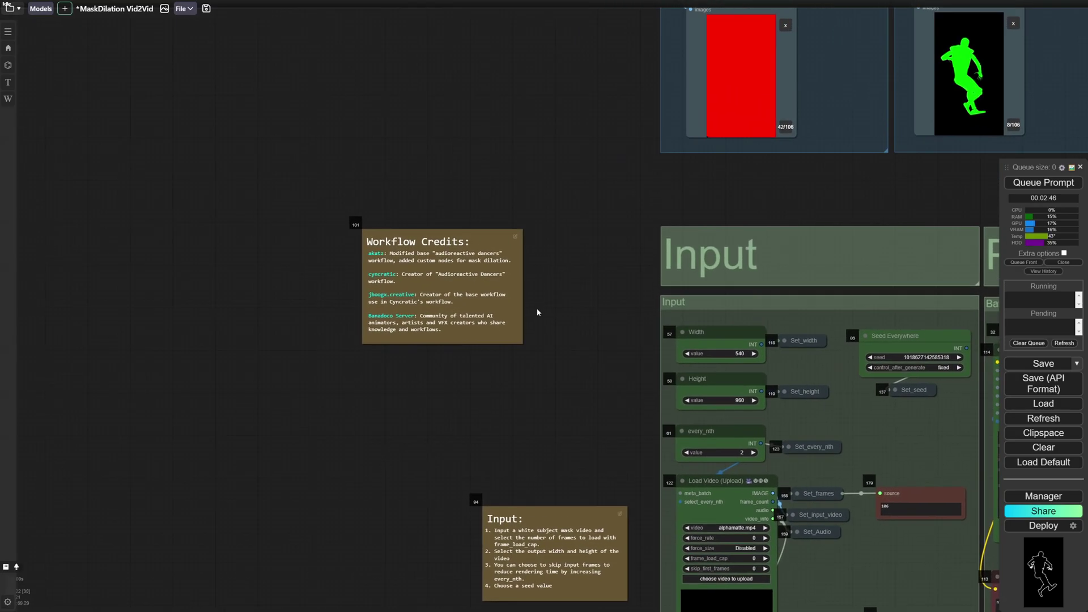
scroll(542, 291, up, 5)
drag(640, 294, 694, 291)
scroll(694, 291, up, 1)
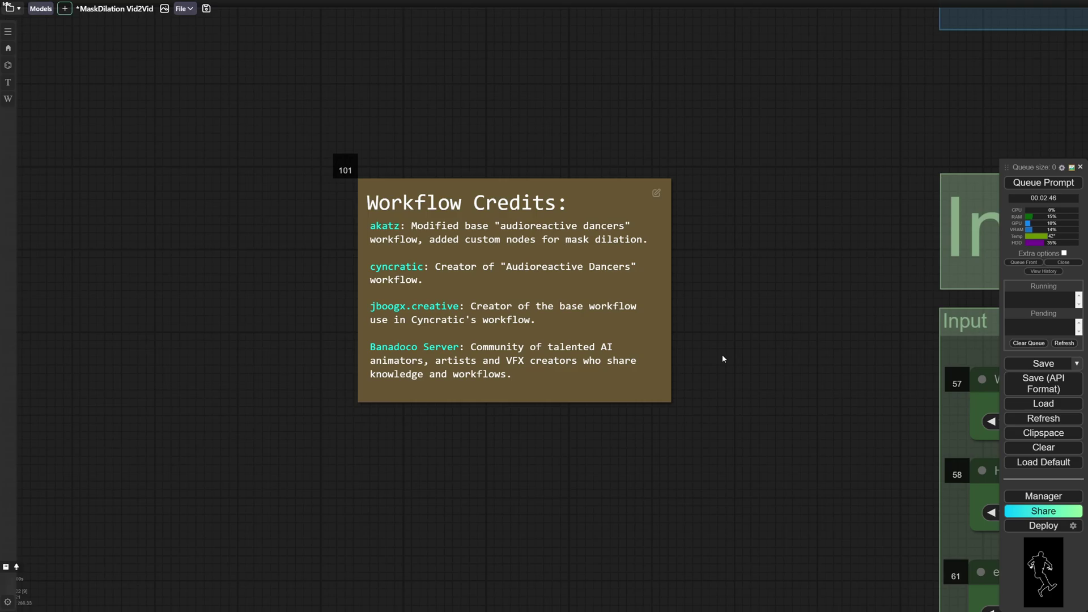
Return to an overview of the entire workflow, from Dilate Masks down to Controlnet
scroll(722, 355, down, 6)
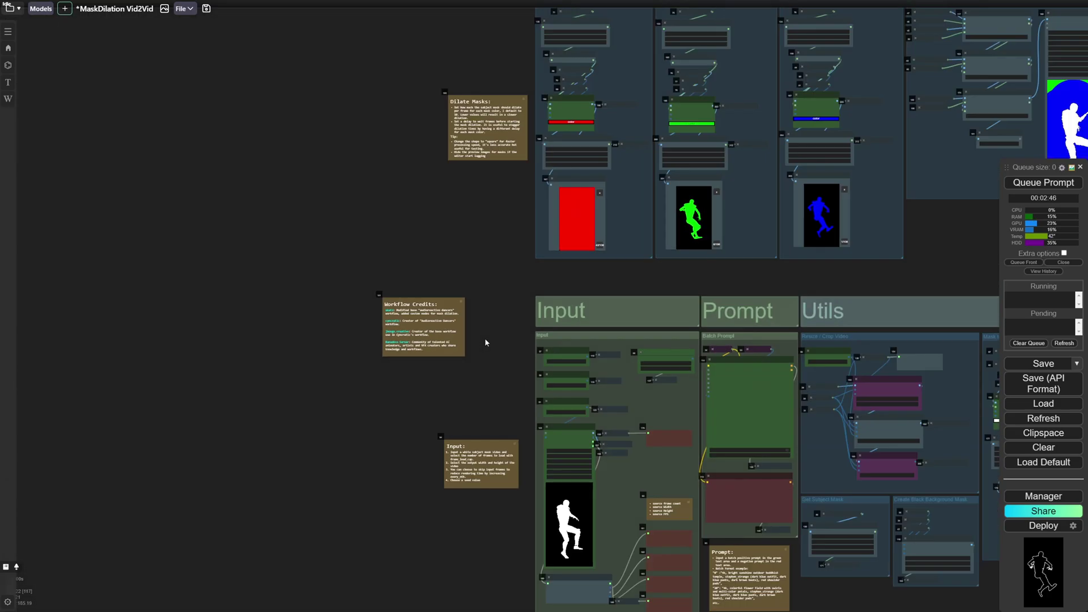
scroll(526, 288, down, 4)
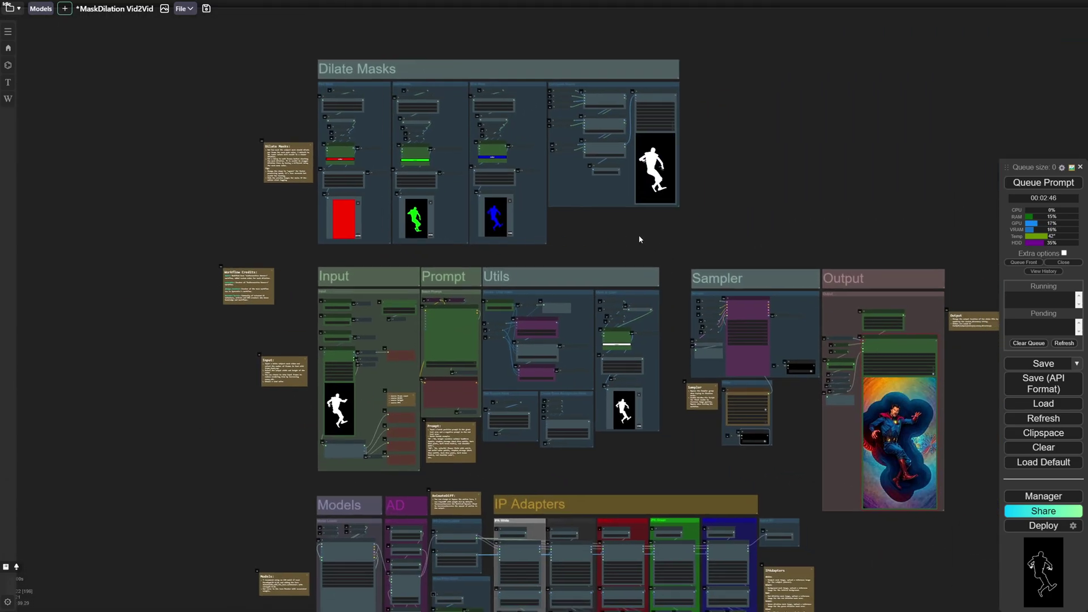
scroll(639, 238, down, 5)
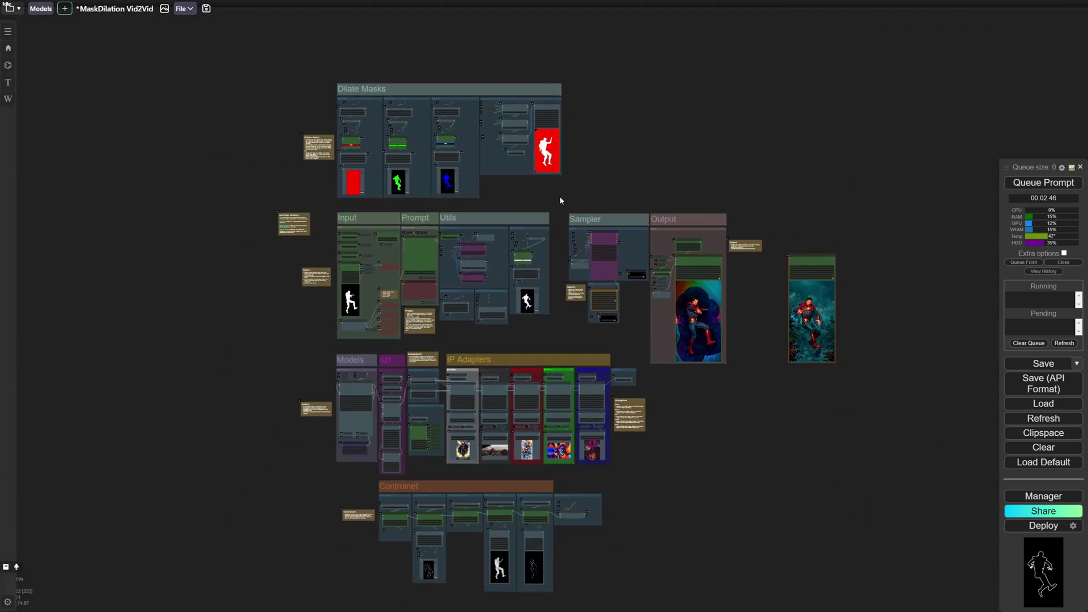